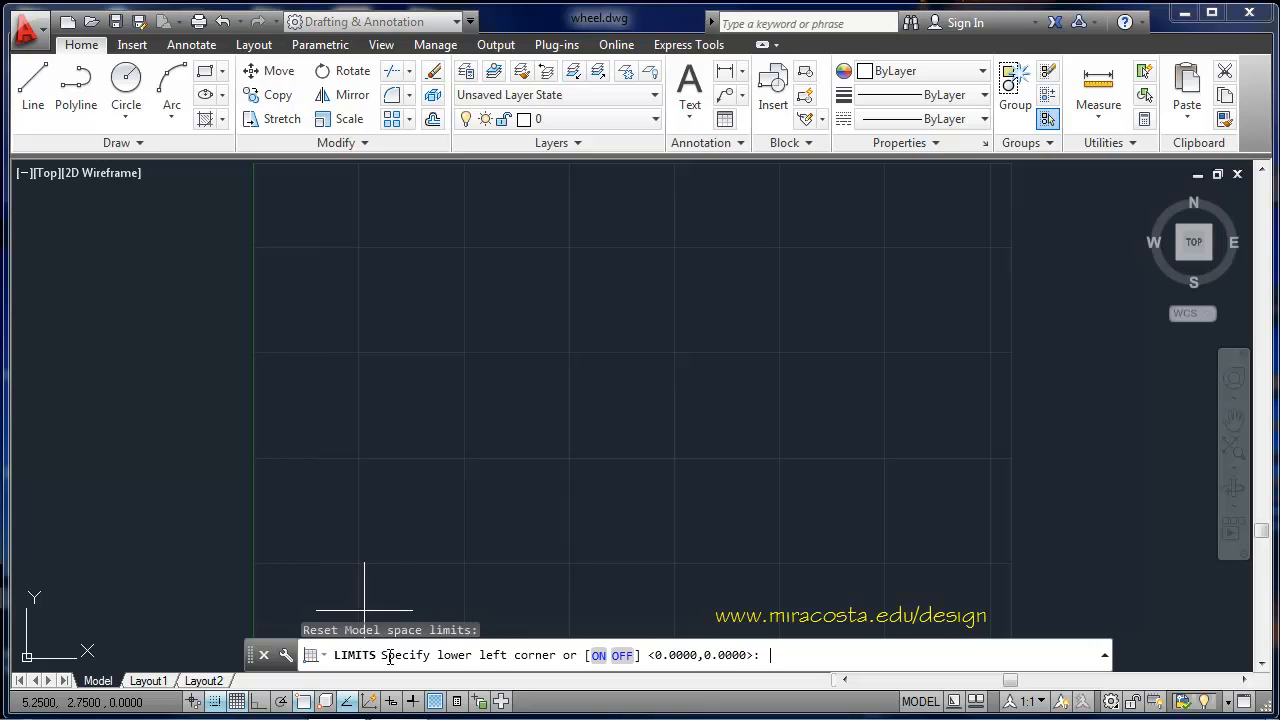
Set the model space limits from 0,0 to 36,24
key("Return")
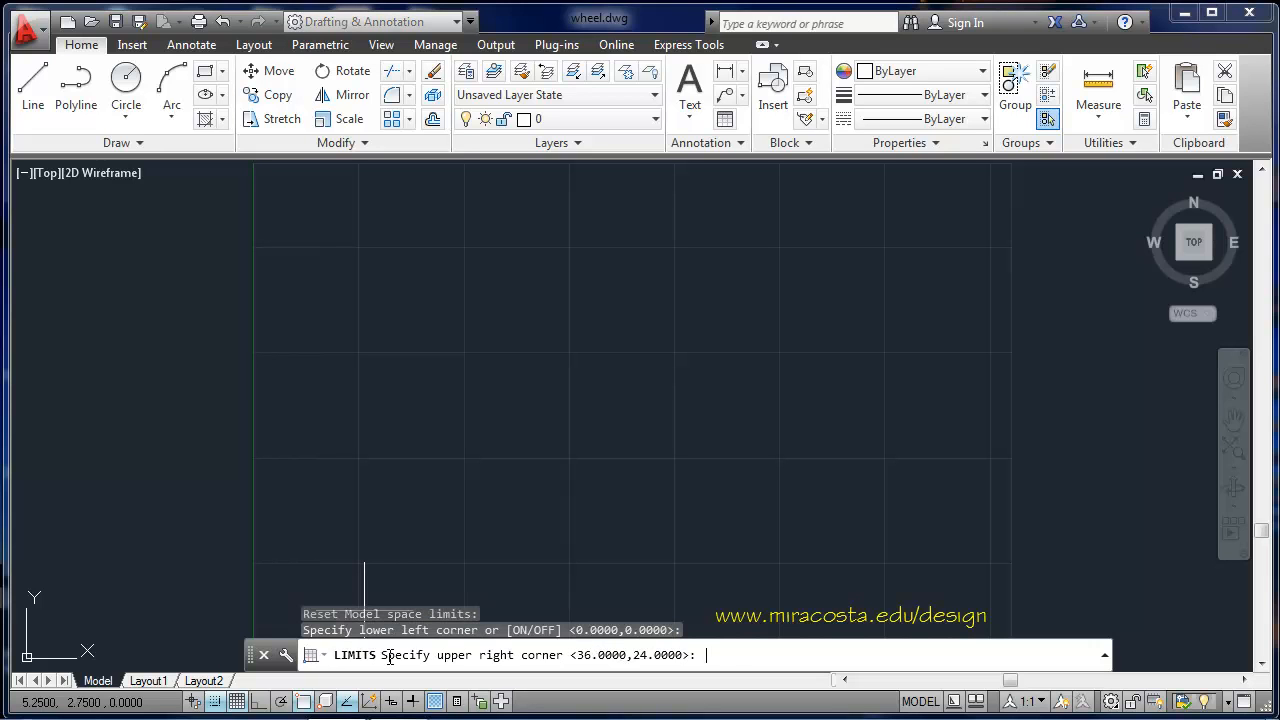
type("36,24")
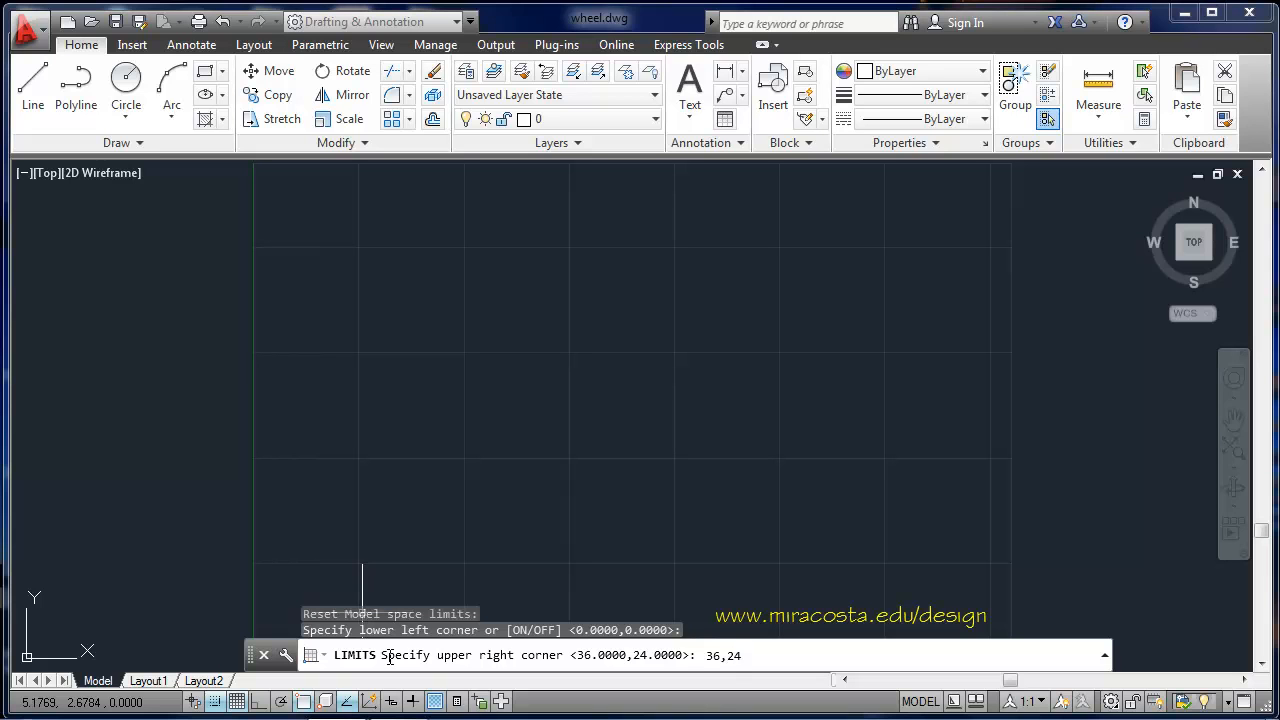
key("Return")
Check the length type and precision in the drawing units settings and accept them
type("units")
key("Return")
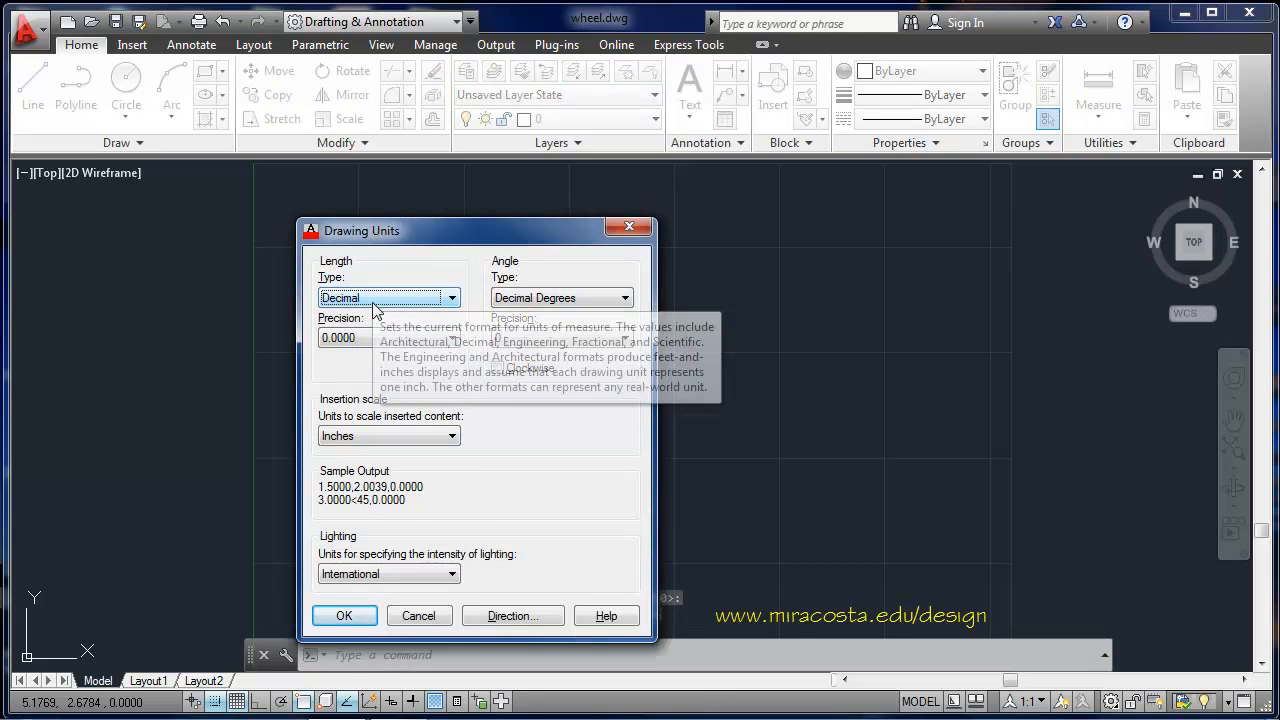
left_click(338, 616)
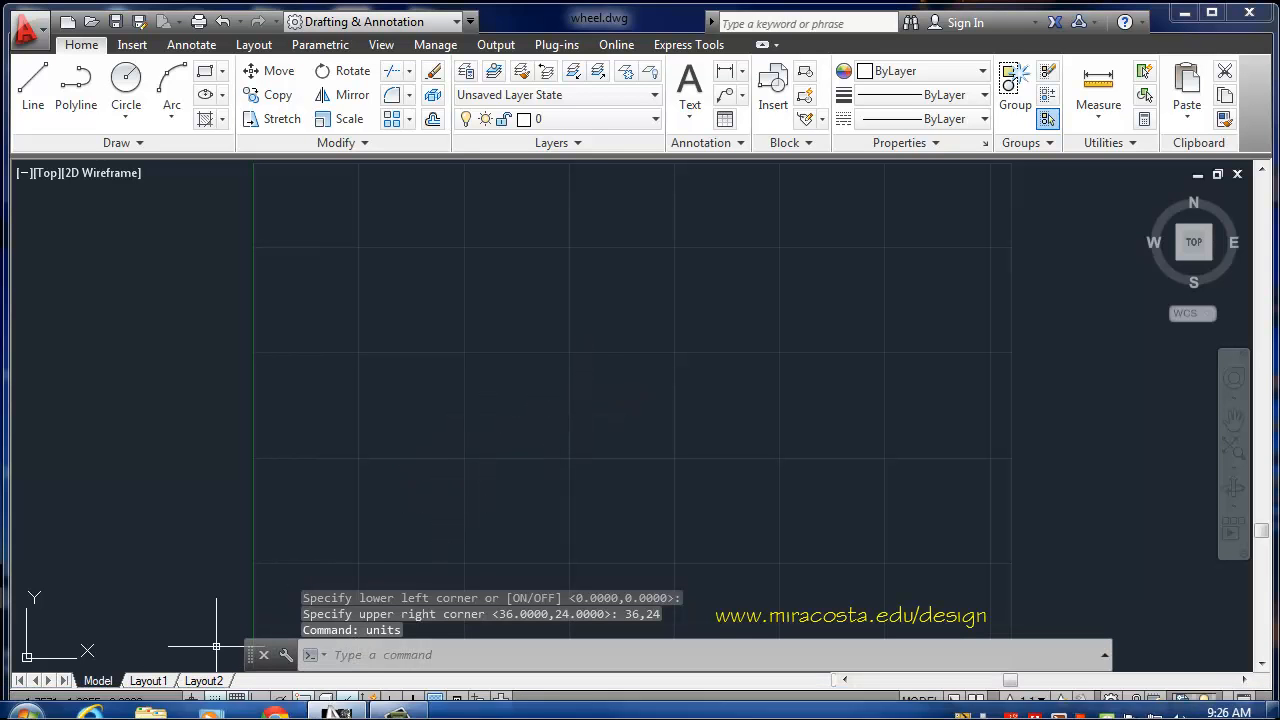
Review the snap spacing and grid spacing in the drafting settings and accept them
right_click(215, 702)
left_click(266, 661)
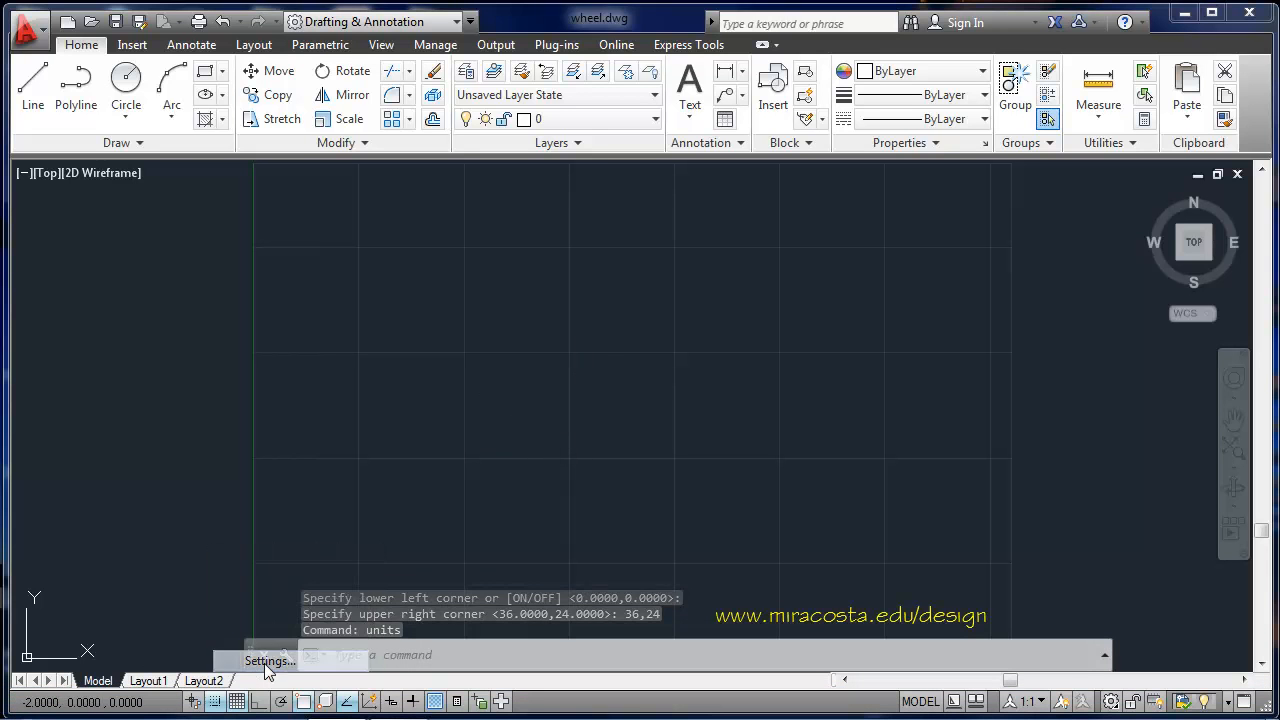
double_click(764, 322)
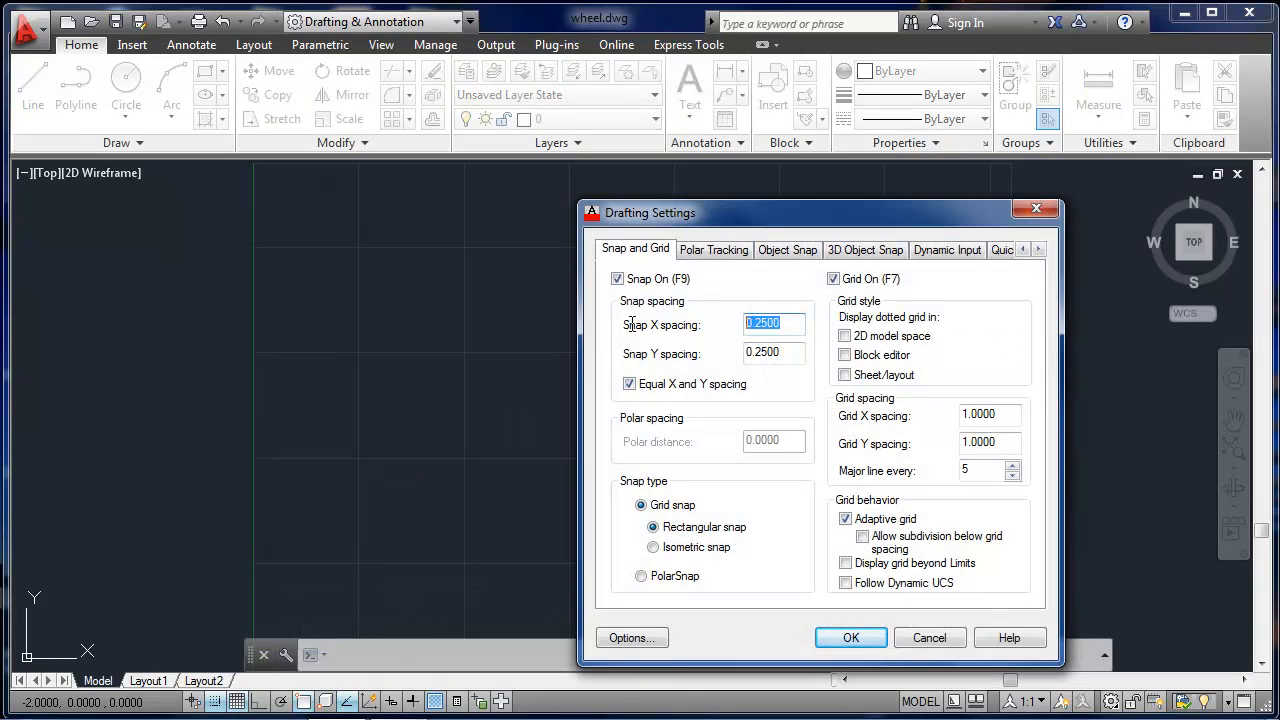
double_click(1012, 416)
left_click(843, 639)
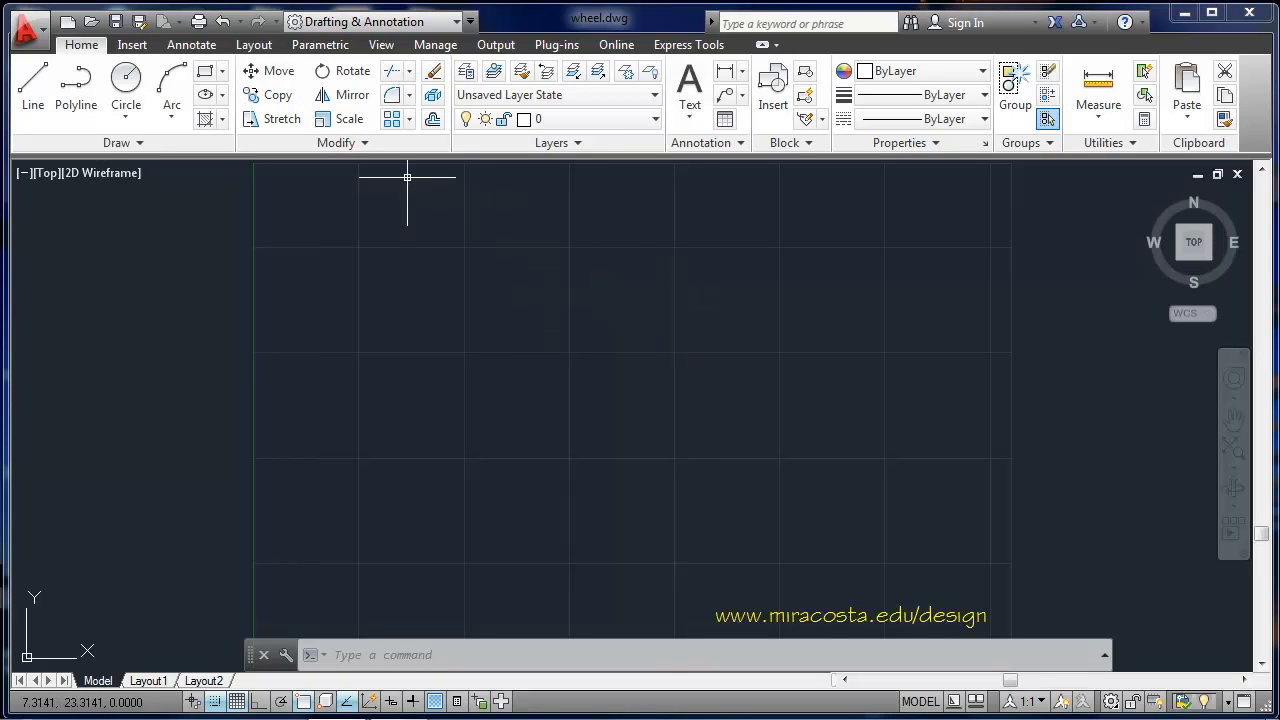
Draw the wheel's outer circle with a diameter of 20, centred at 17,13 in the middle of the grid
left_click(126, 85)
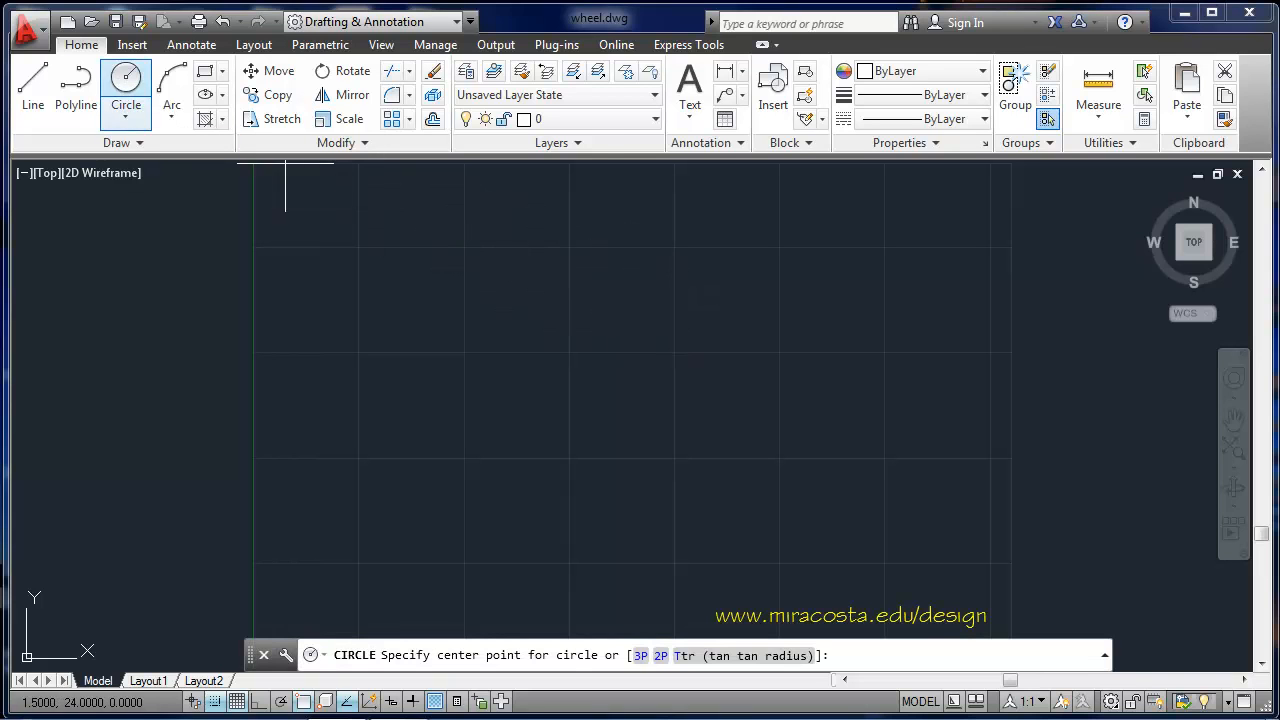
left_click(611, 394)
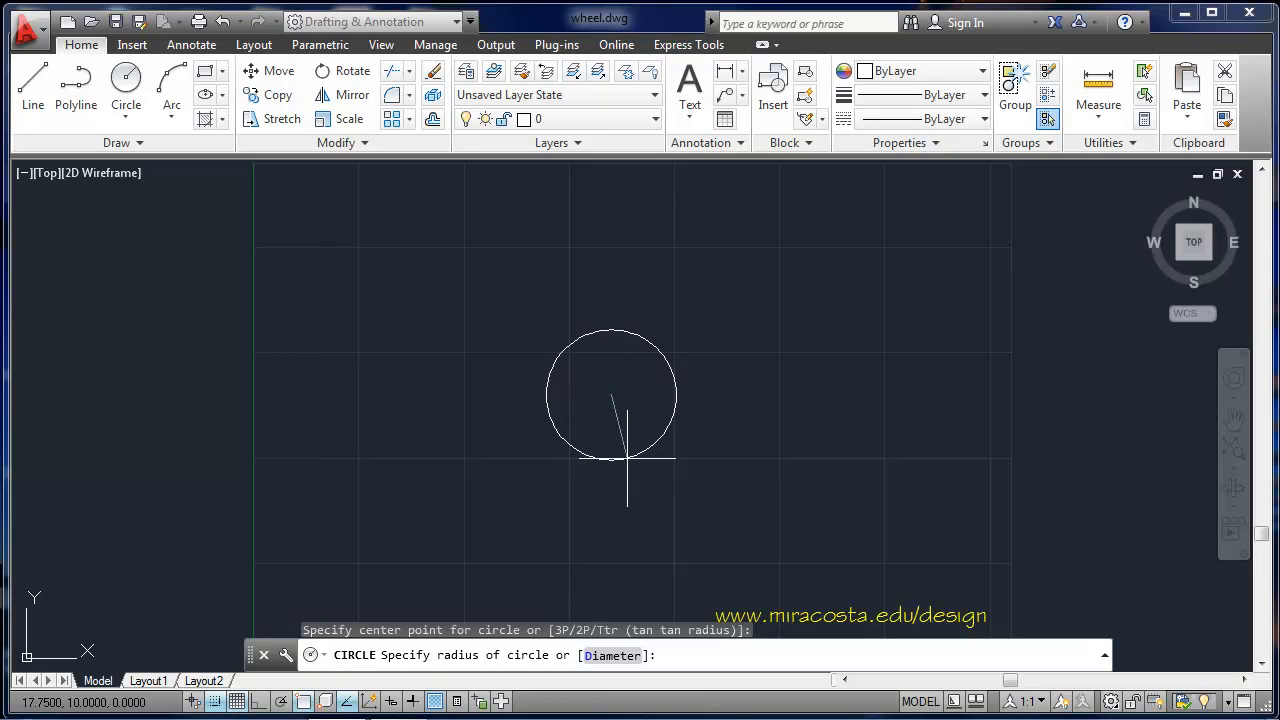
type("d")
key("Return")
type("20")
key("Return")
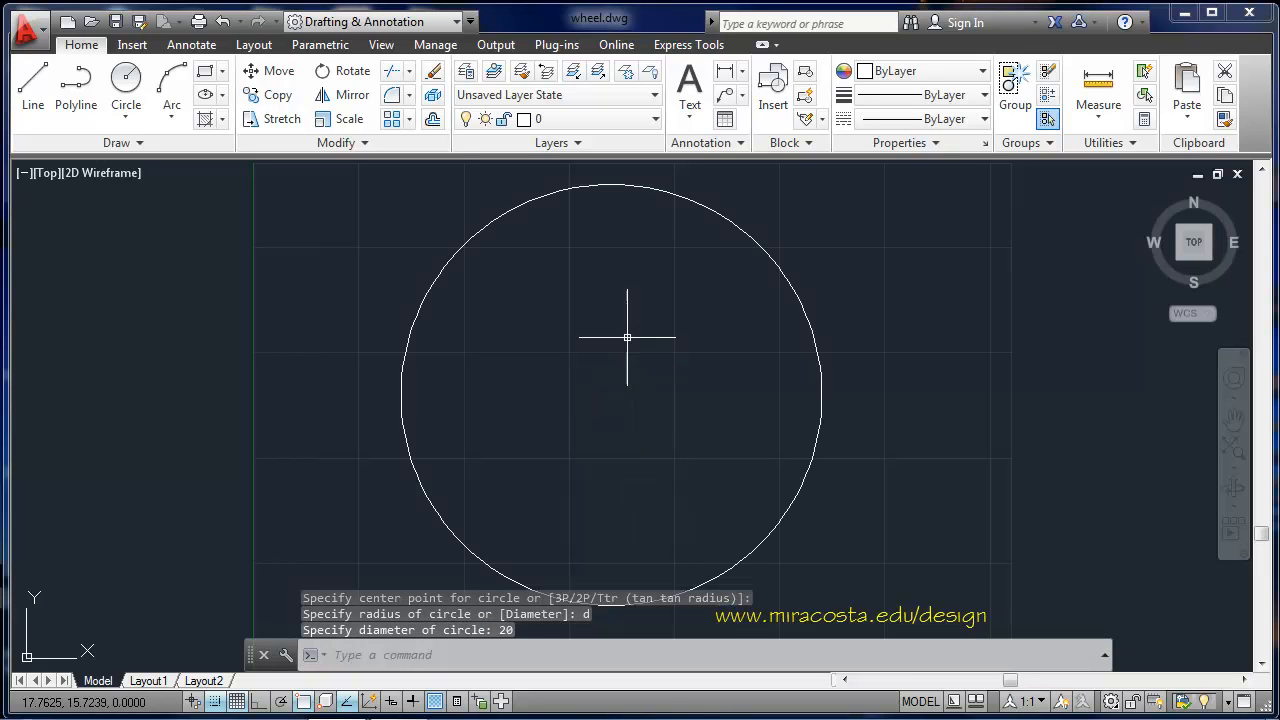
Draw two rim circles concentric with the outer circle, with radii of about 7.75 and 8.51
key("Return")
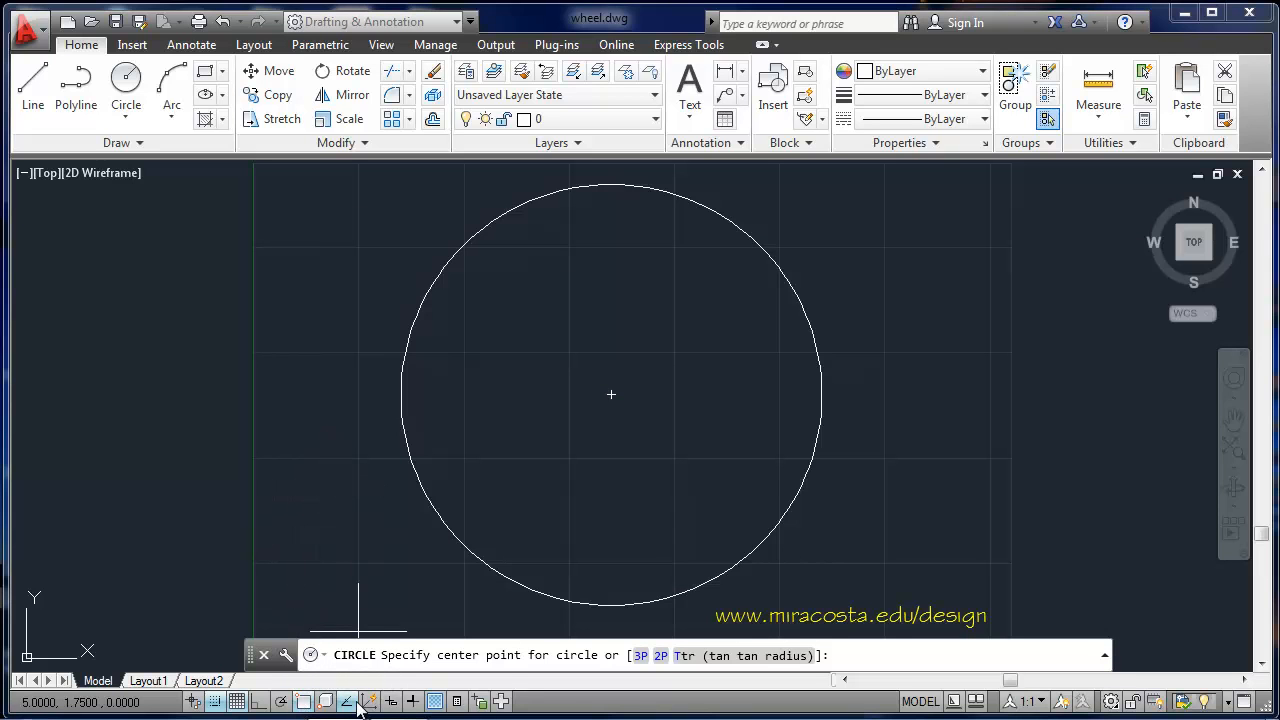
left_click(611, 394)
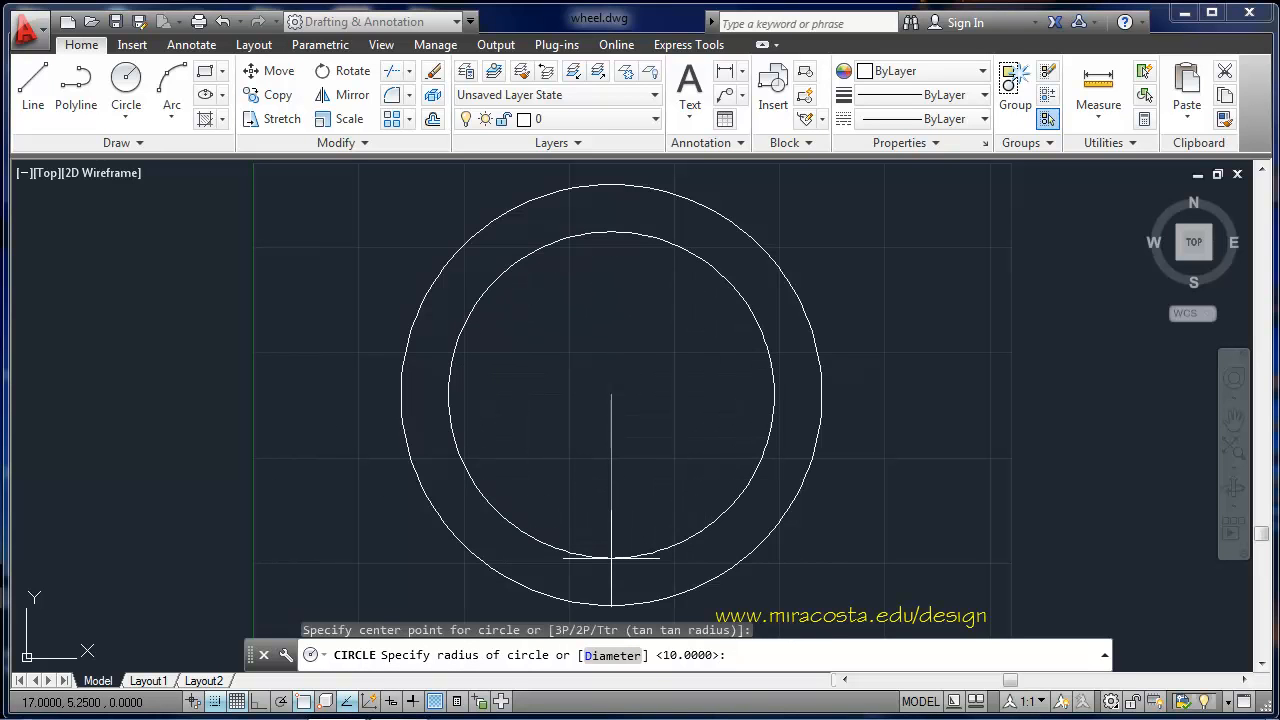
left_click(611, 557)
key("Return")
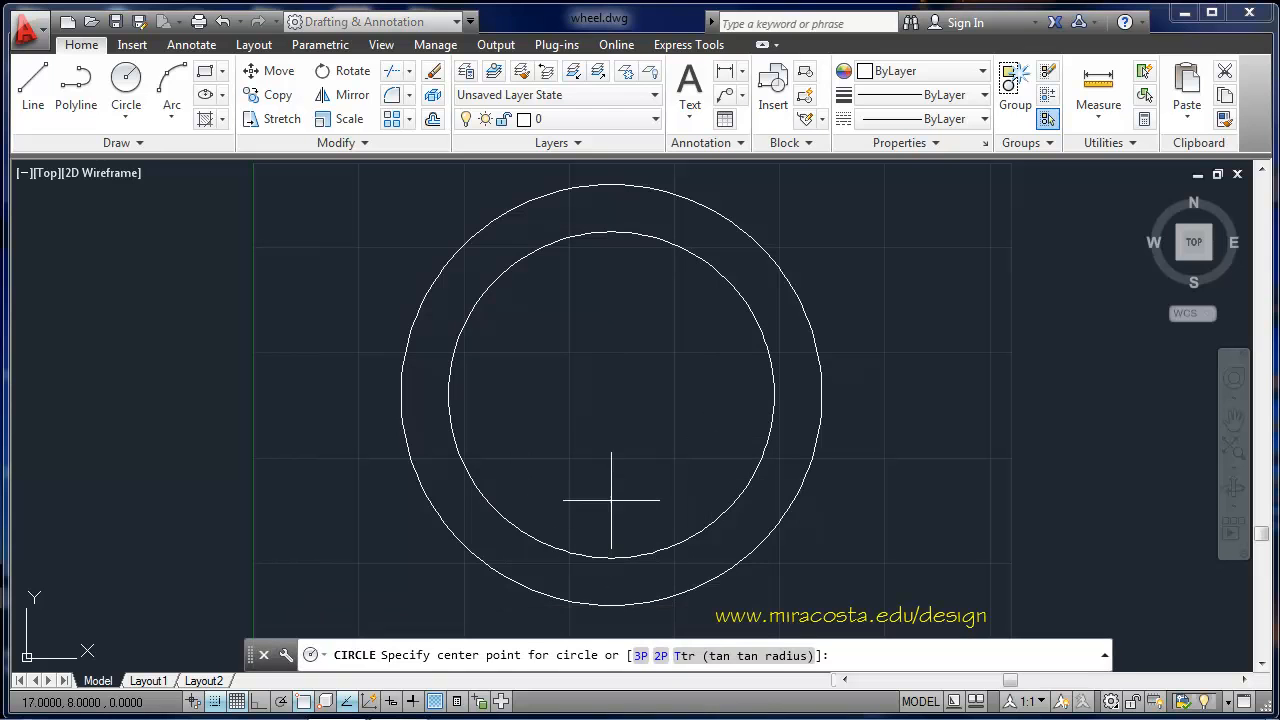
left_click(611, 394)
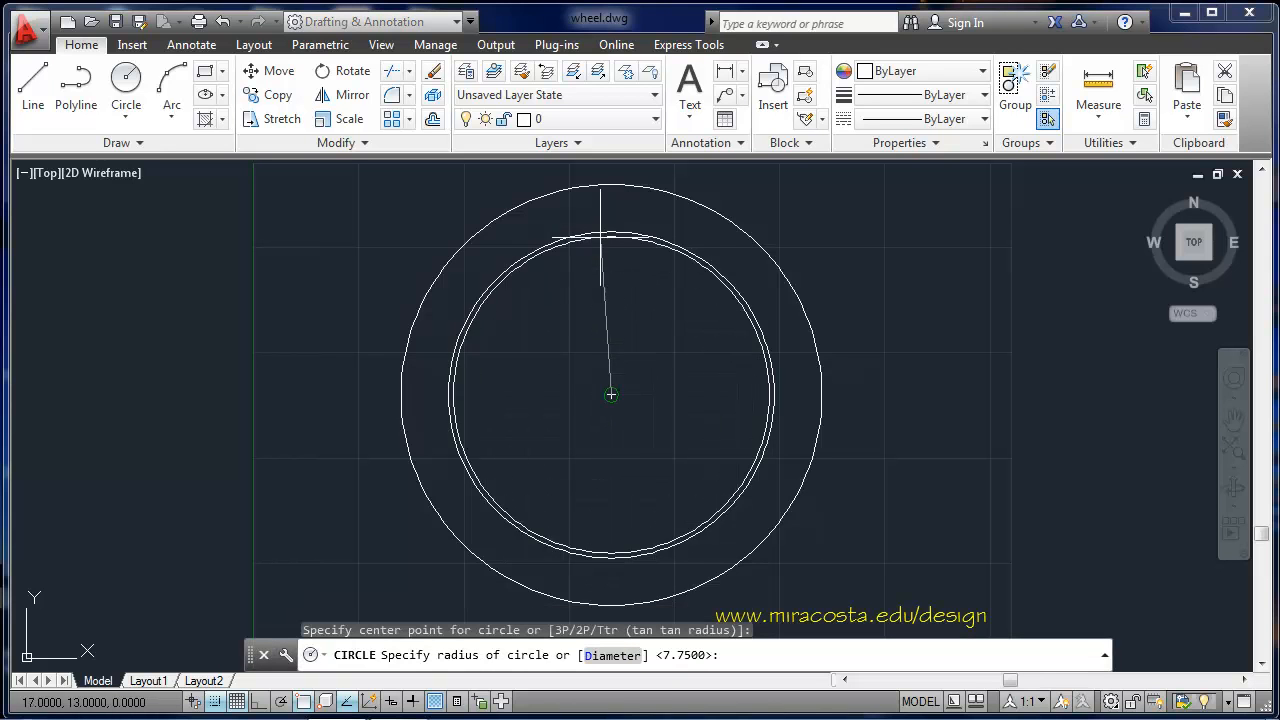
left_click(601, 215)
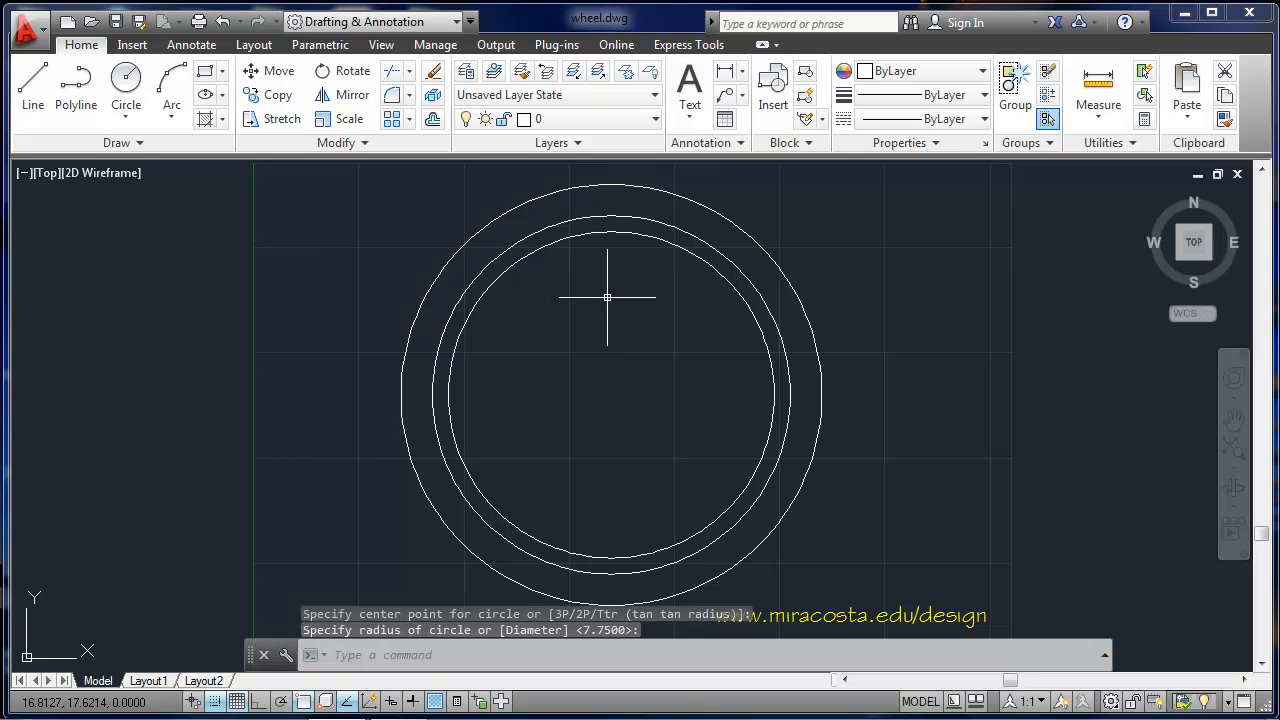
Draw a hub circle with a radius of about 1.75 and a small axle circle, both at the wheel's centre
key("Return")
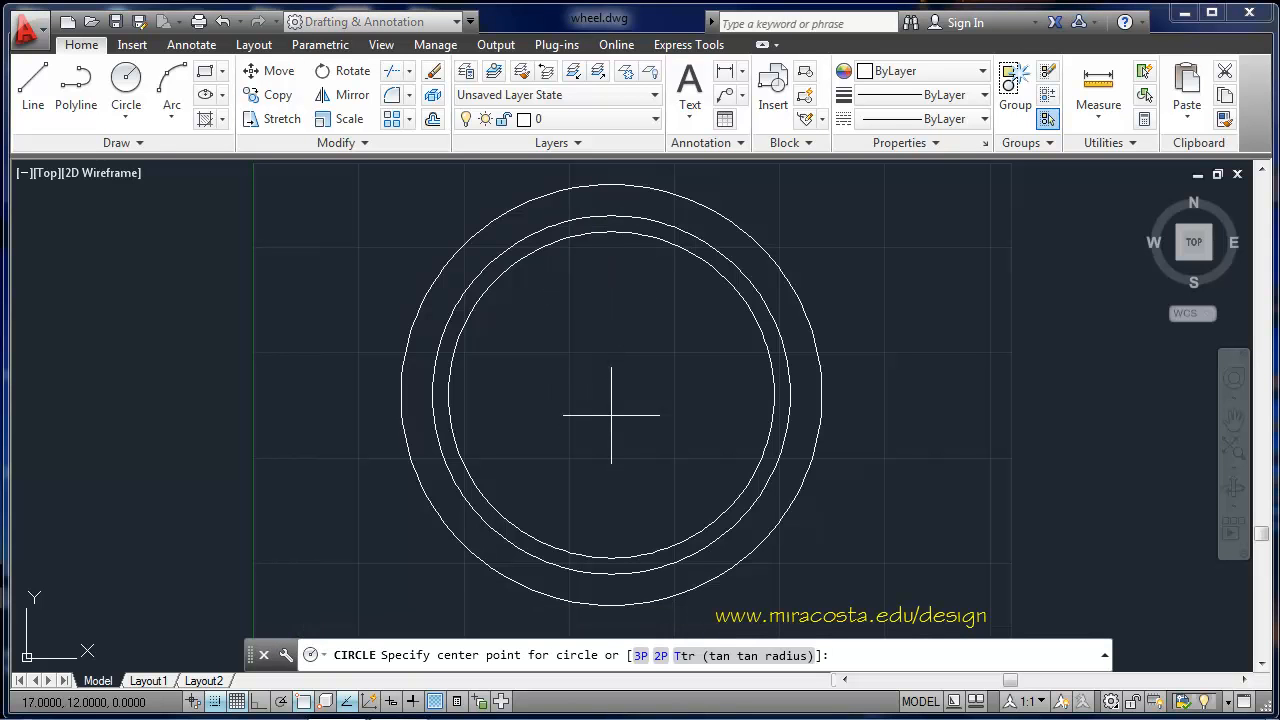
left_click(608, 556)
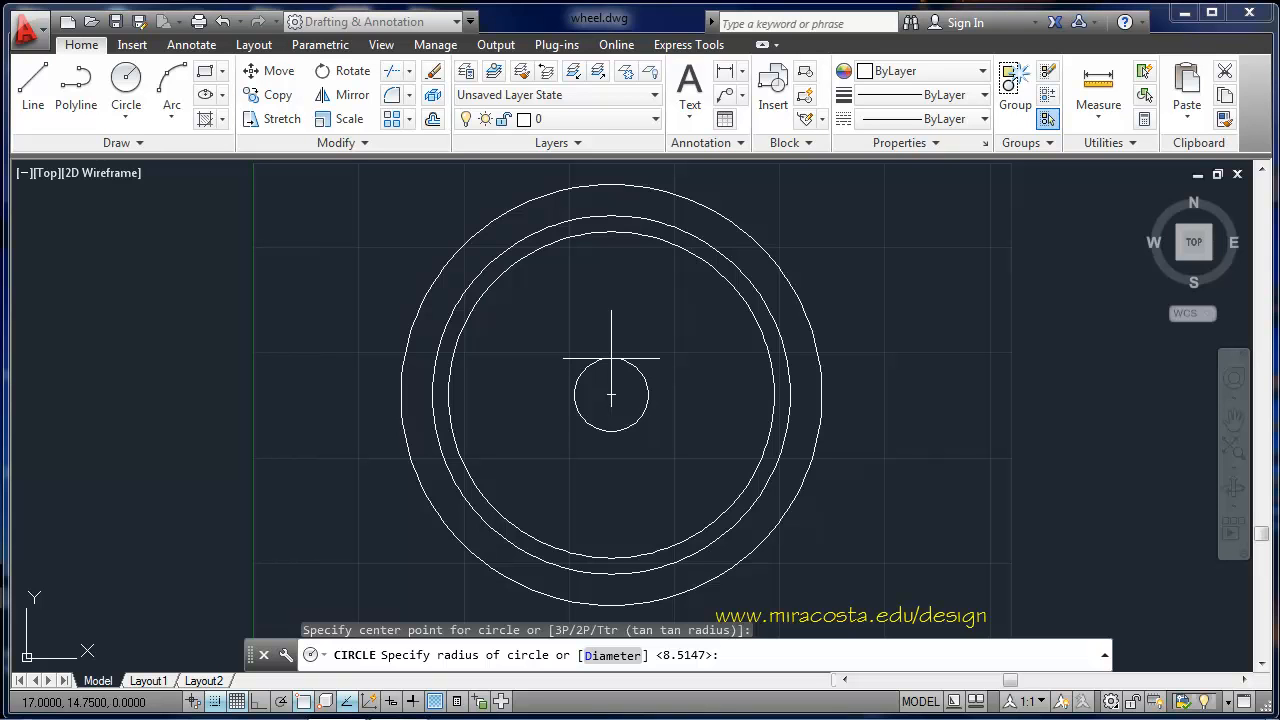
left_click(611, 358)
key("Return")
left_click(609, 392)
left_click(611, 395)
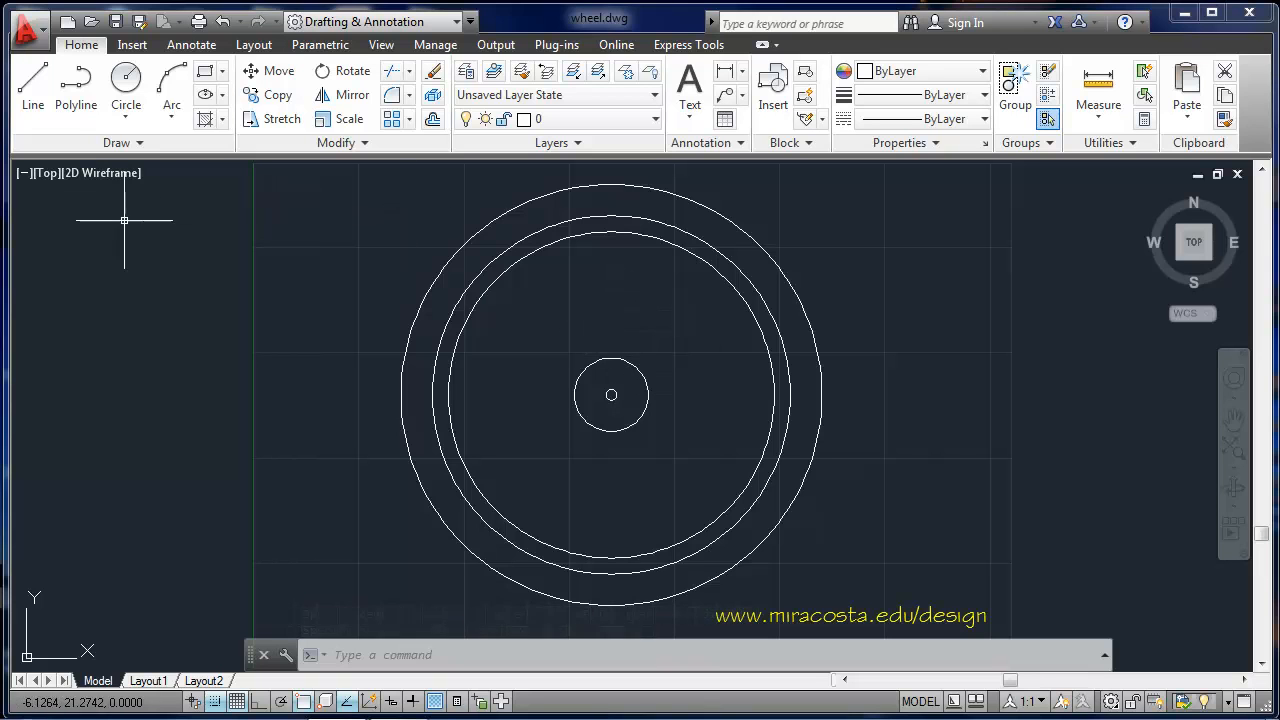
Draw a slightly tilted spoke line from the top of the hub circle to the innermost rim circle, using Nearest snaps at both ends
left_click(34, 88)
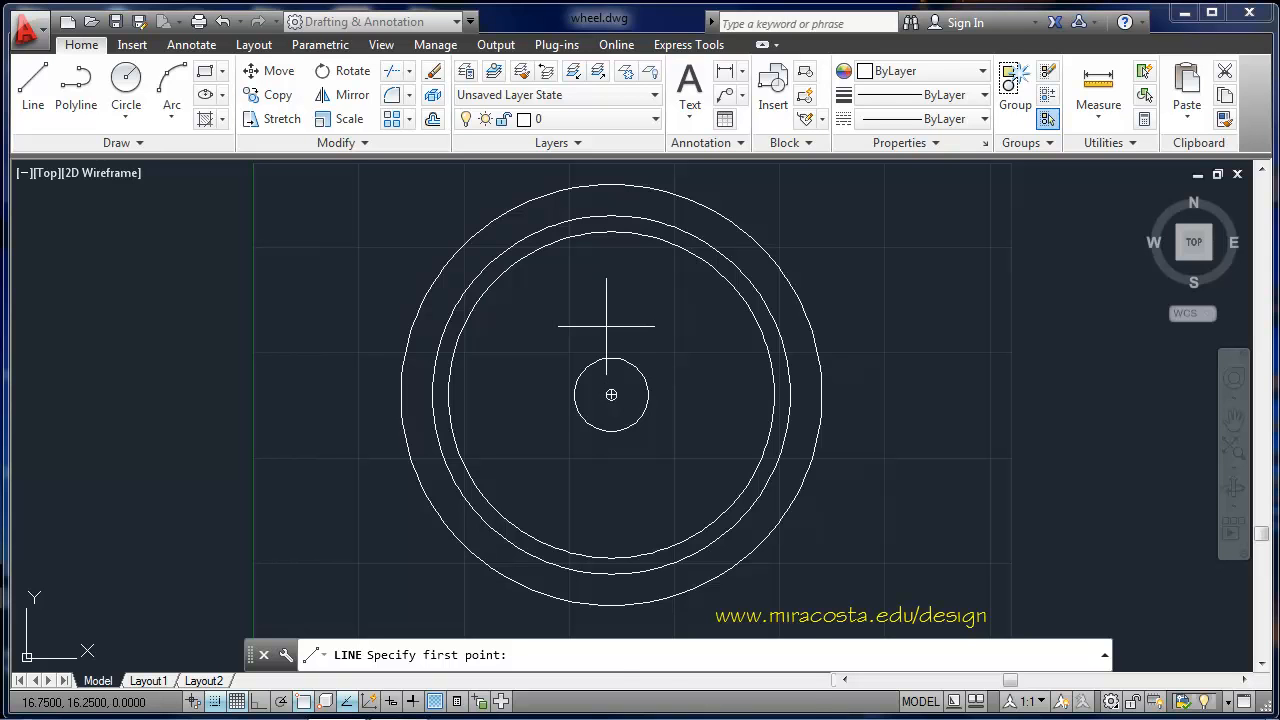
right_click(606, 326, "shift")
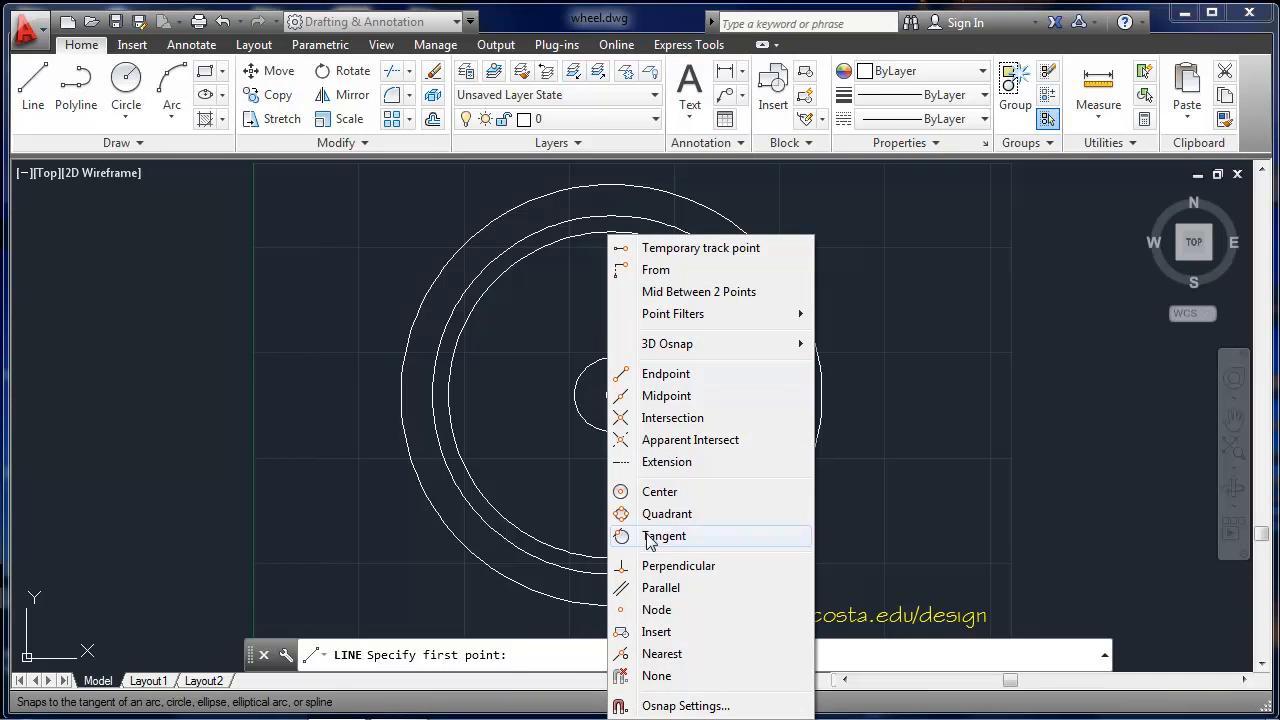
left_click(662, 653)
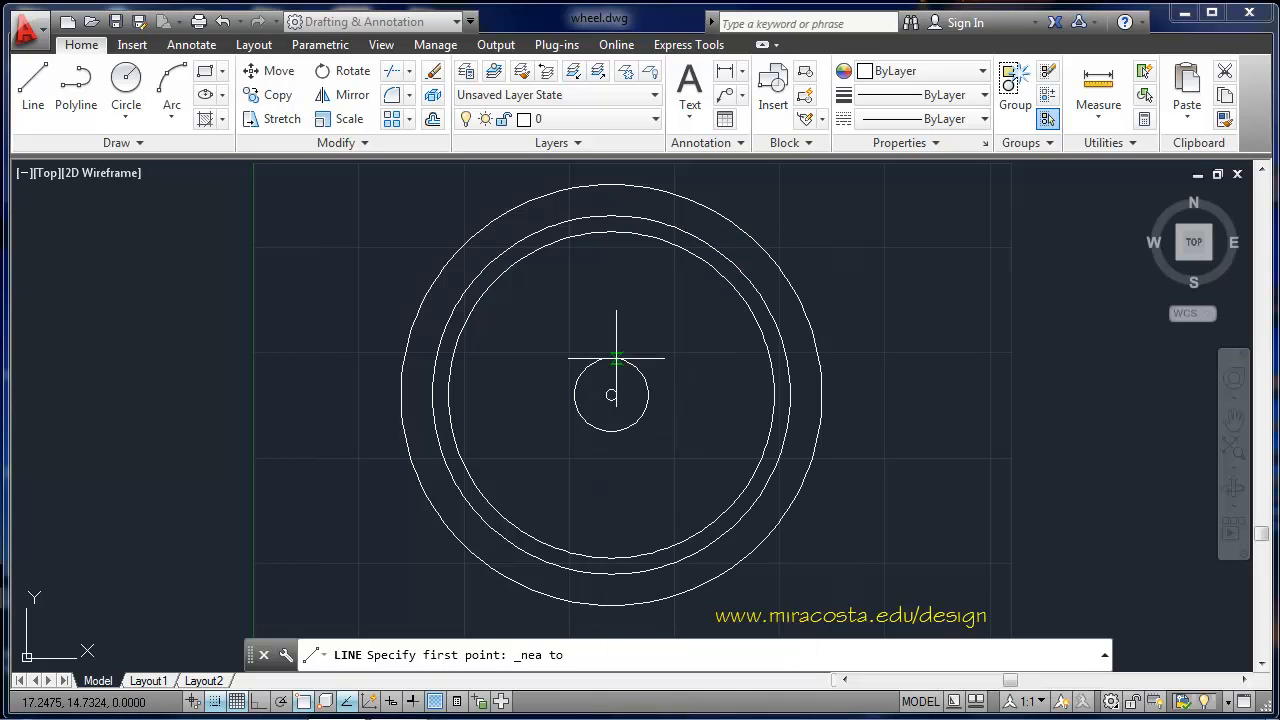
left_click(615, 358)
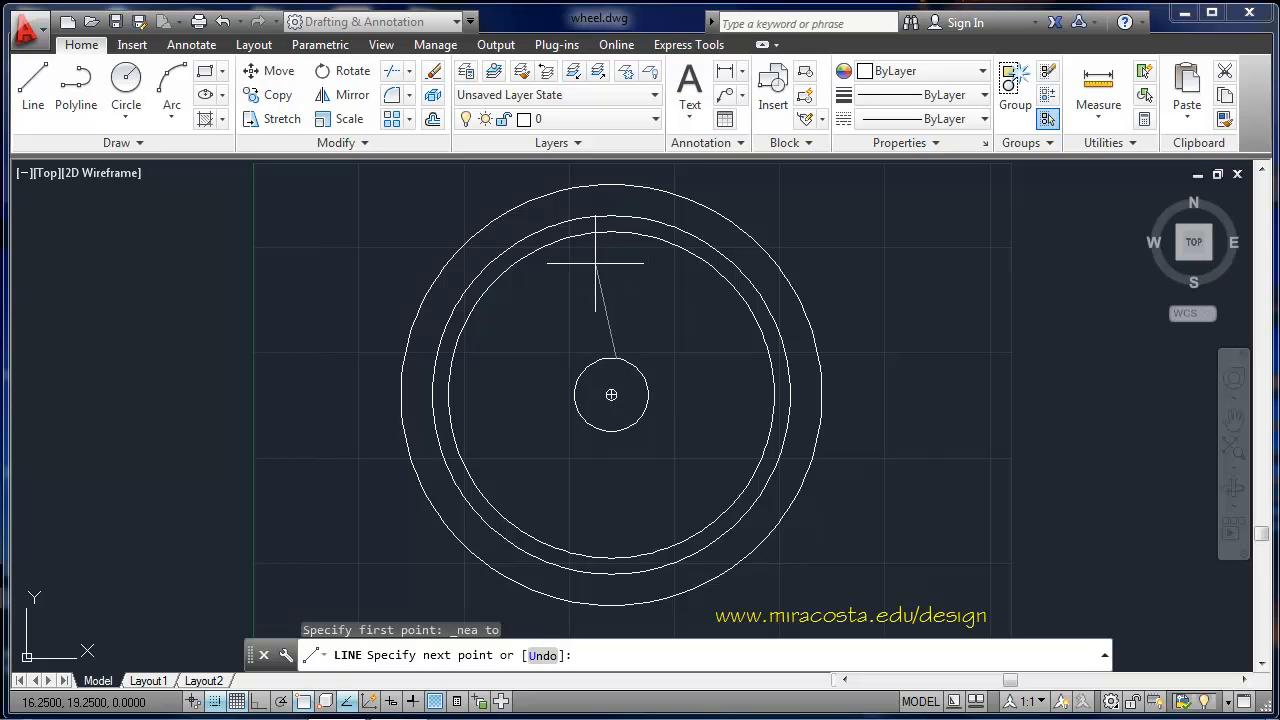
right_click(596, 263, "shift")
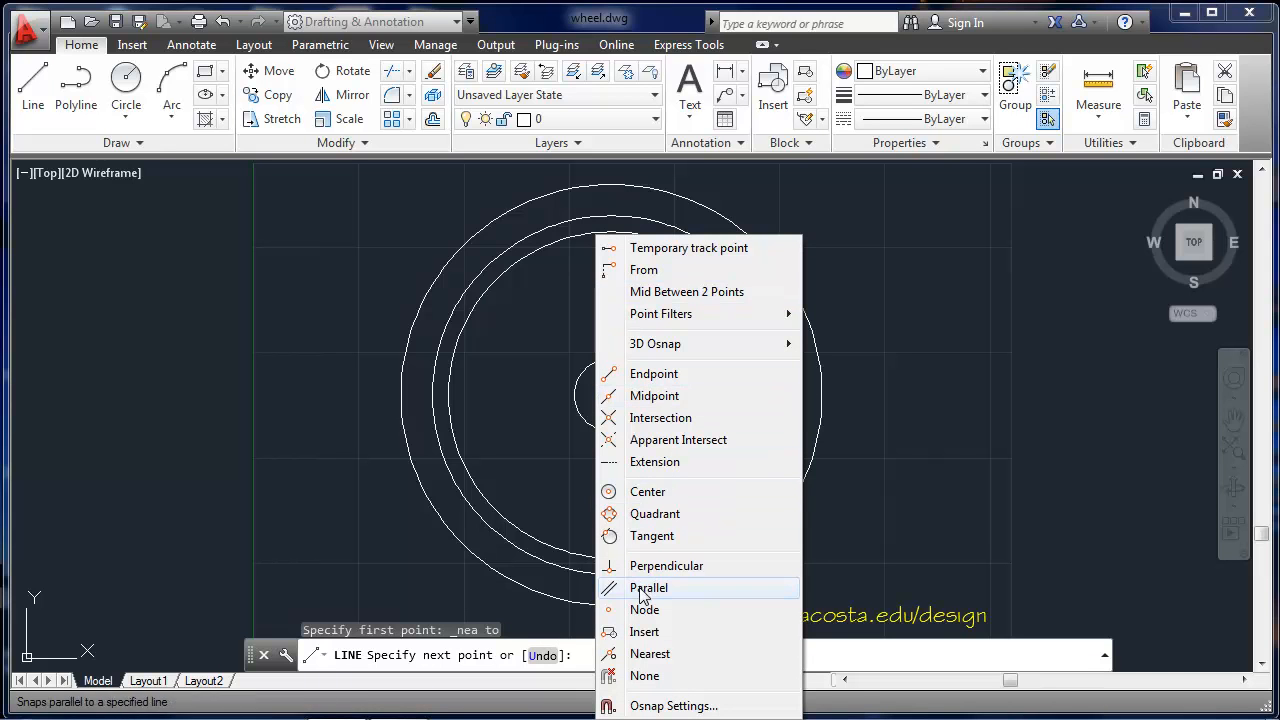
left_click(648, 654)
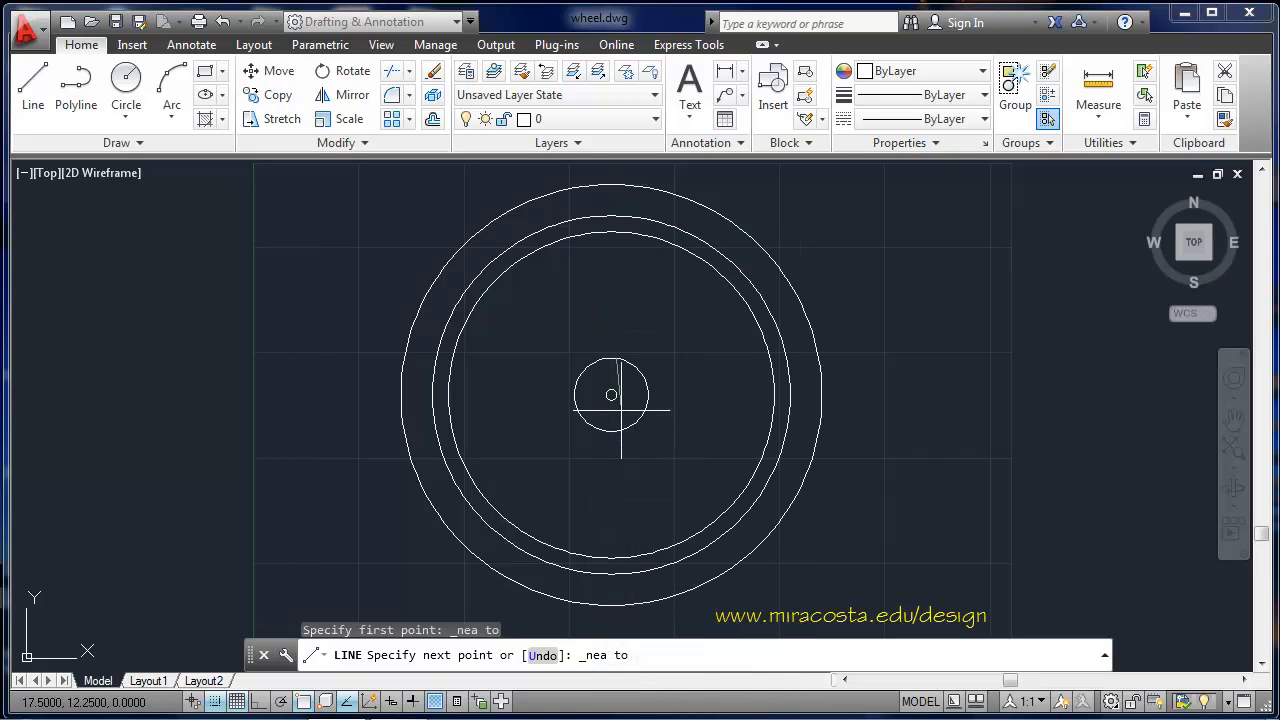
left_click(607, 232)
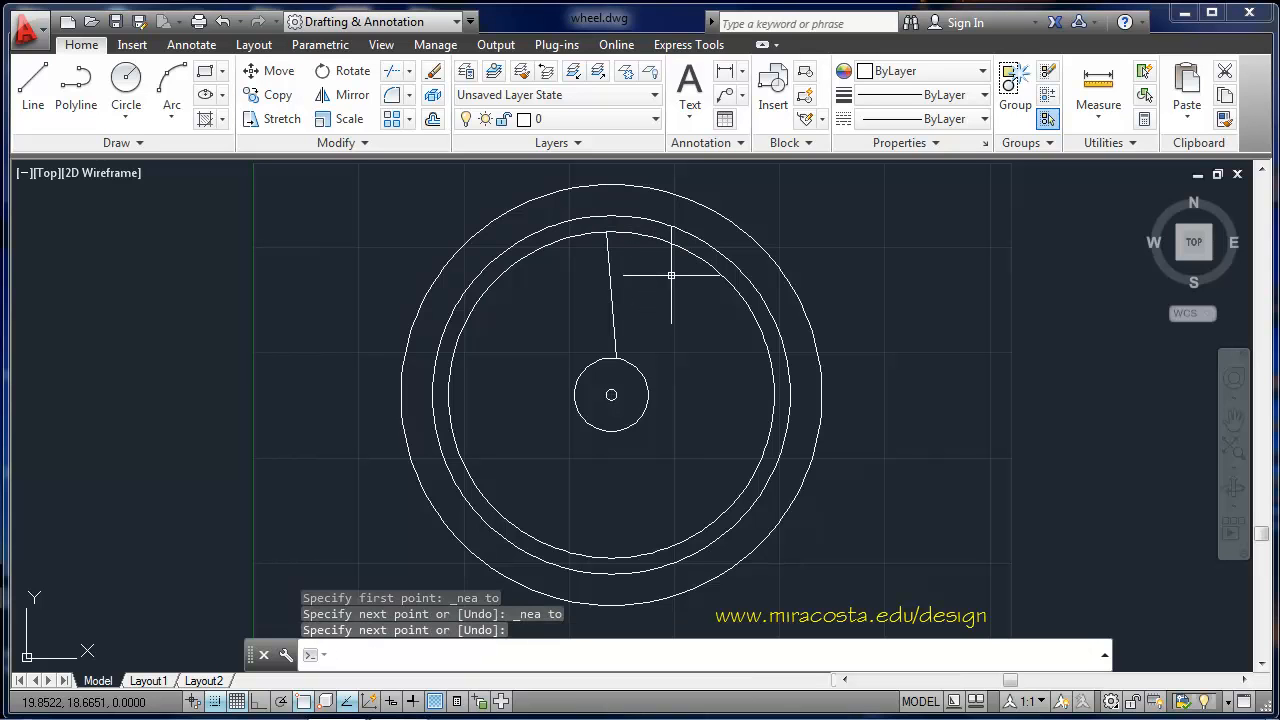
Mirror the spoke line about the vertical axis through the wheel's centre, keeping the original line
type("MI")
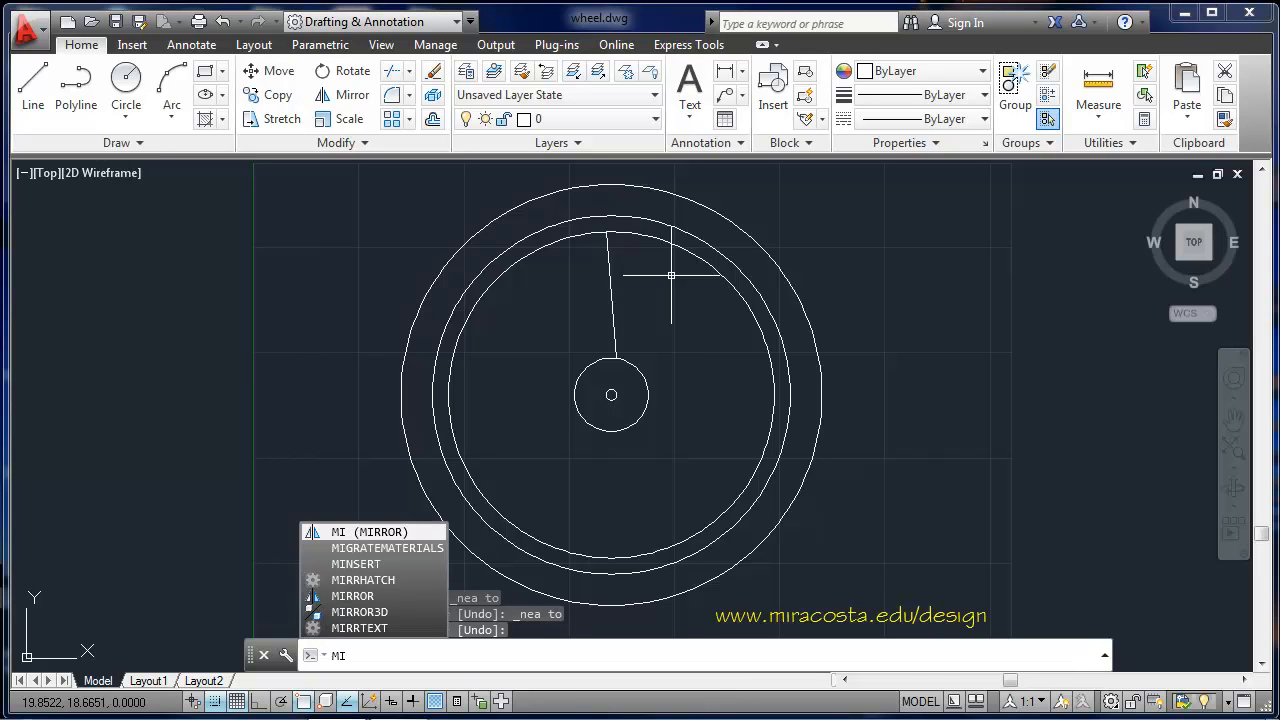
type("rror")
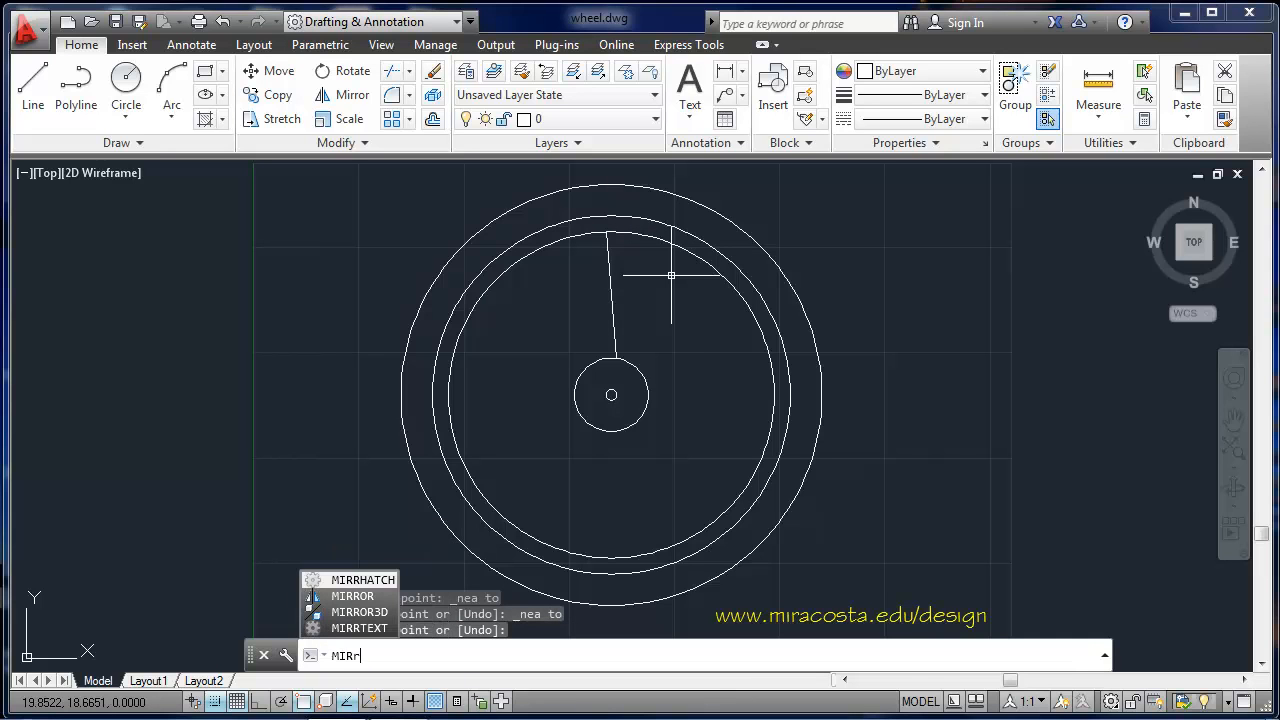
key("Return")
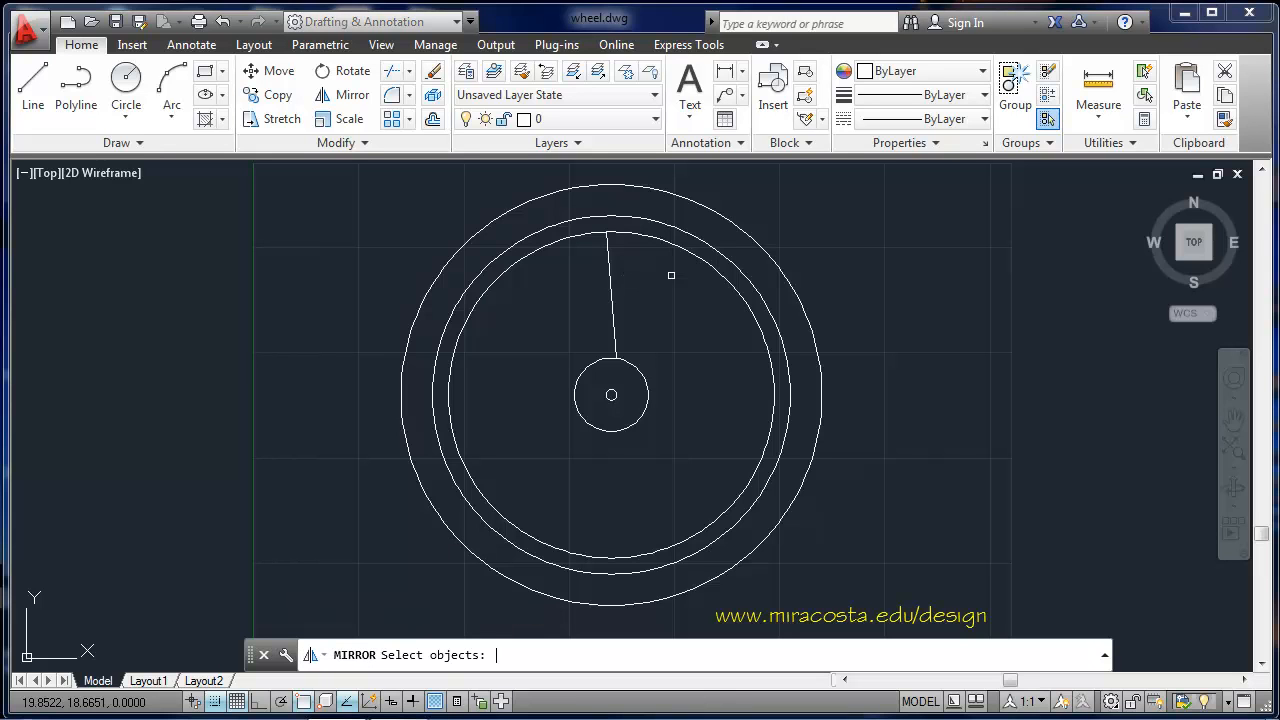
left_click(608, 266)
key("Return")
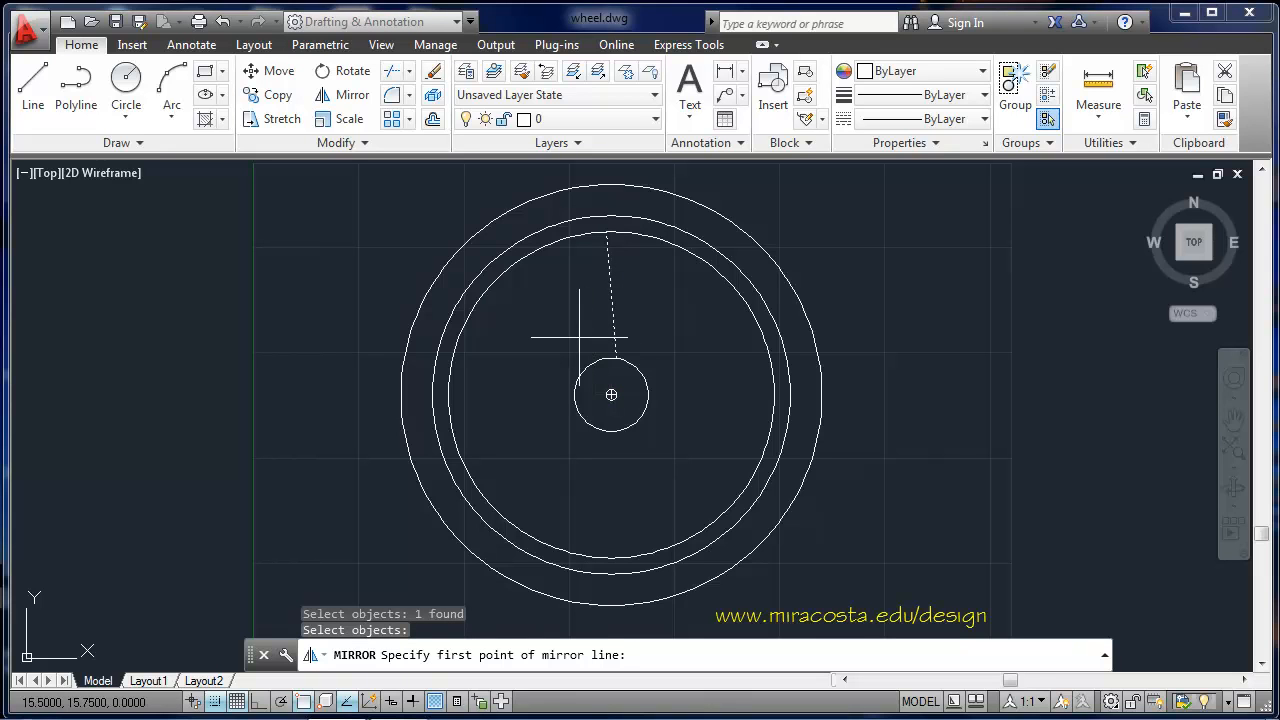
left_click(611, 395)
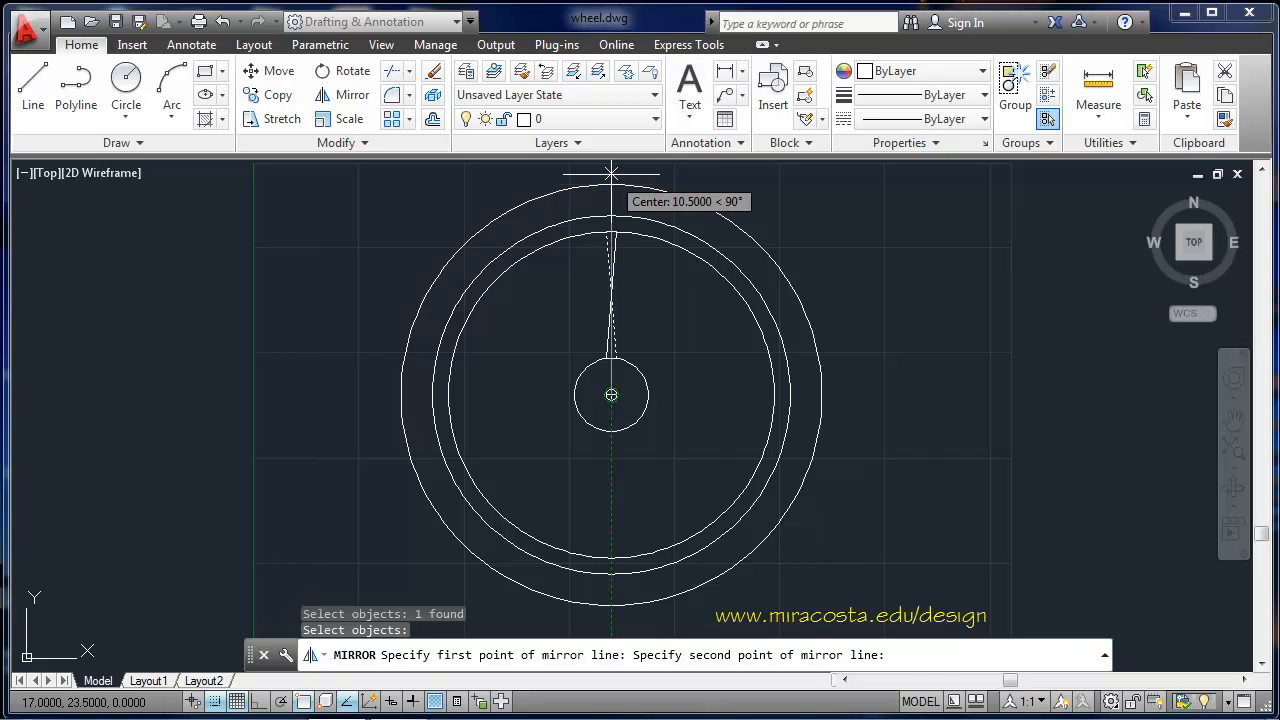
left_click(611, 174)
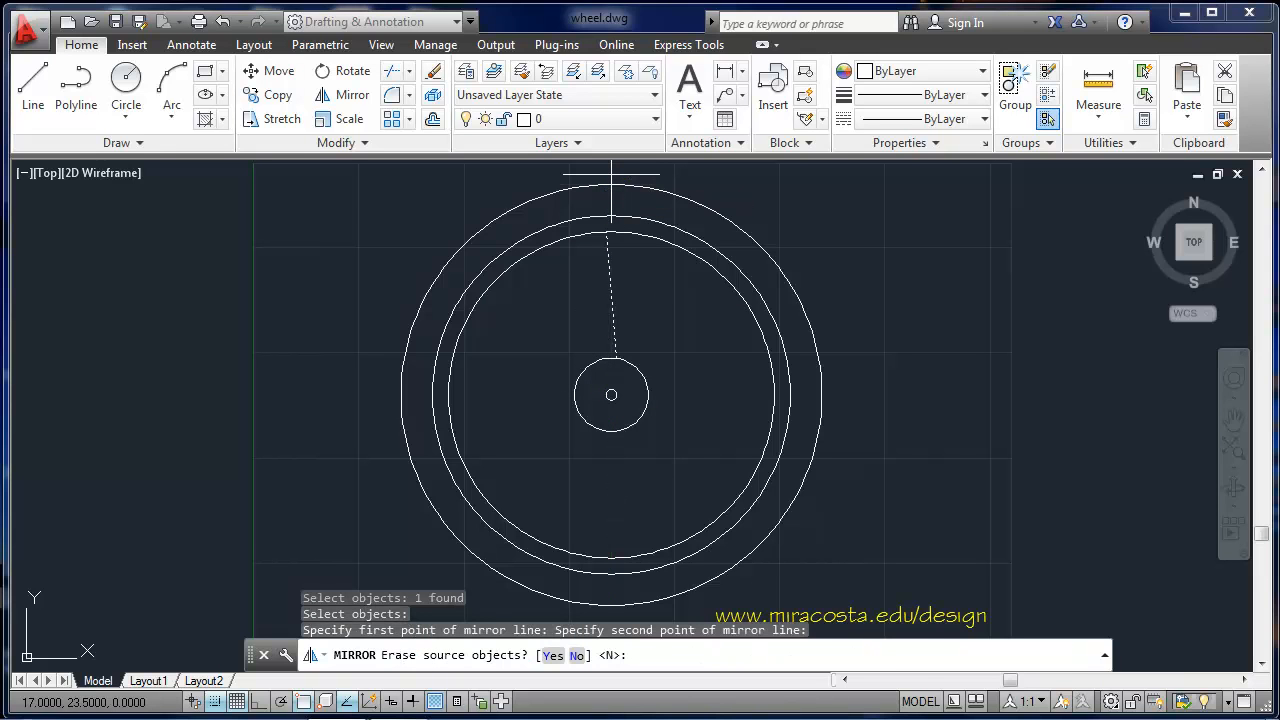
key("Return")
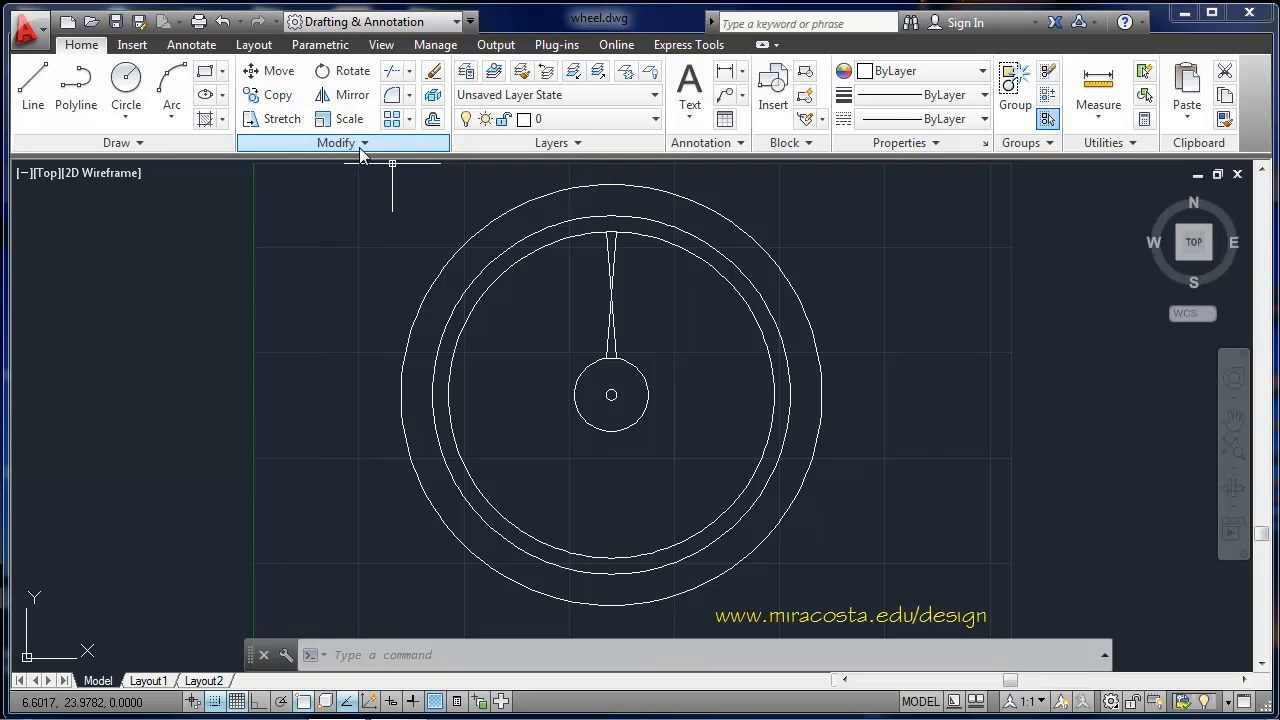
Create a polar array of the two crossed spoke lines, centred on the wheel's centre point
left_click(359, 147)
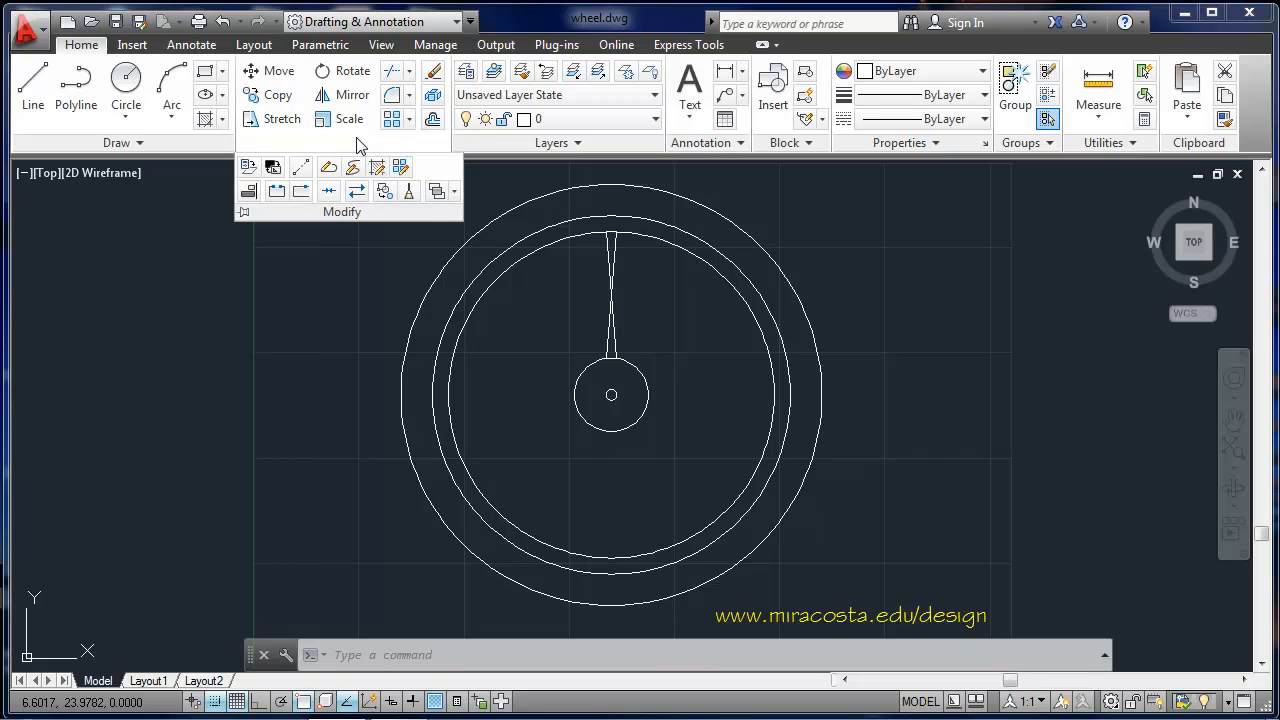
left_click(409, 119)
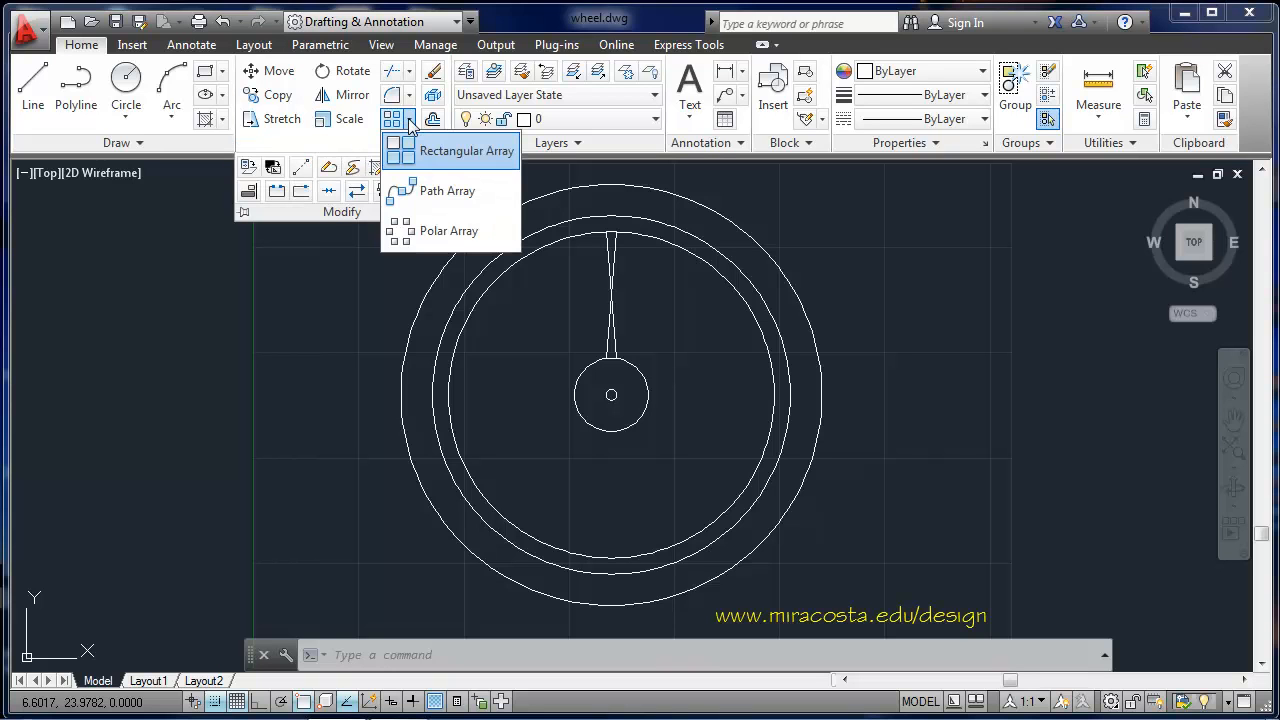
left_click(429, 234)
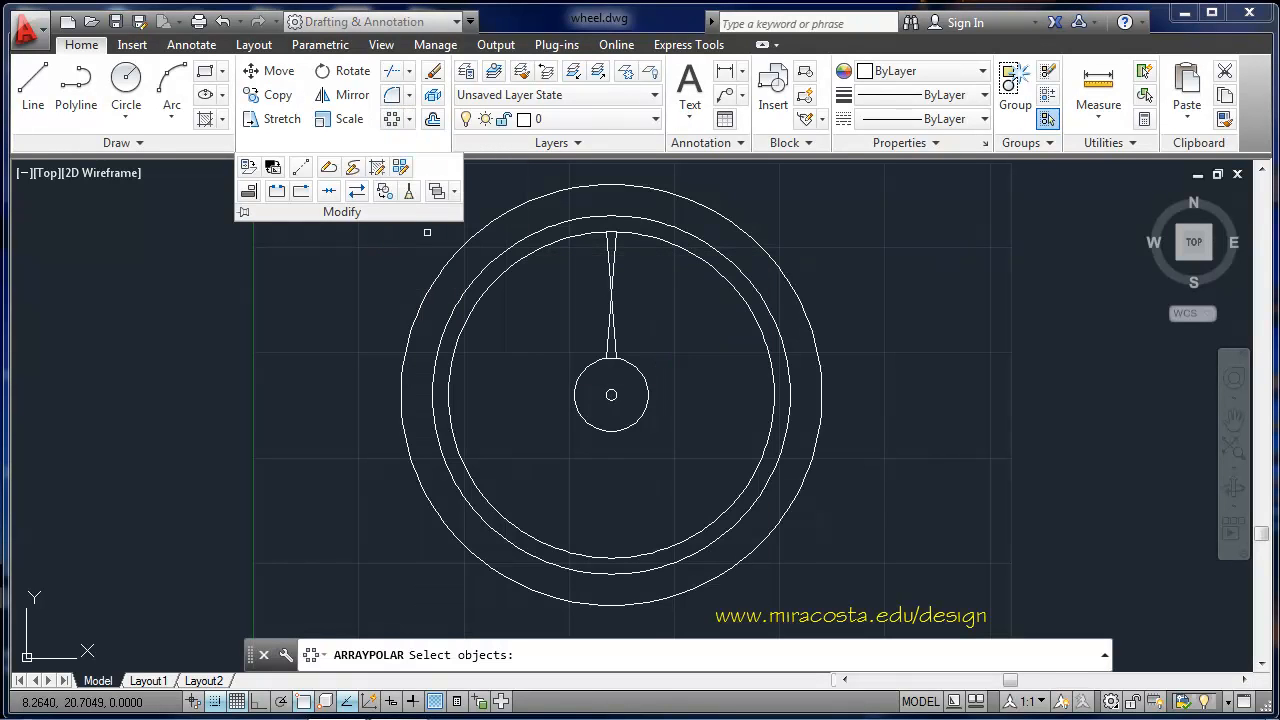
left_click(613, 254)
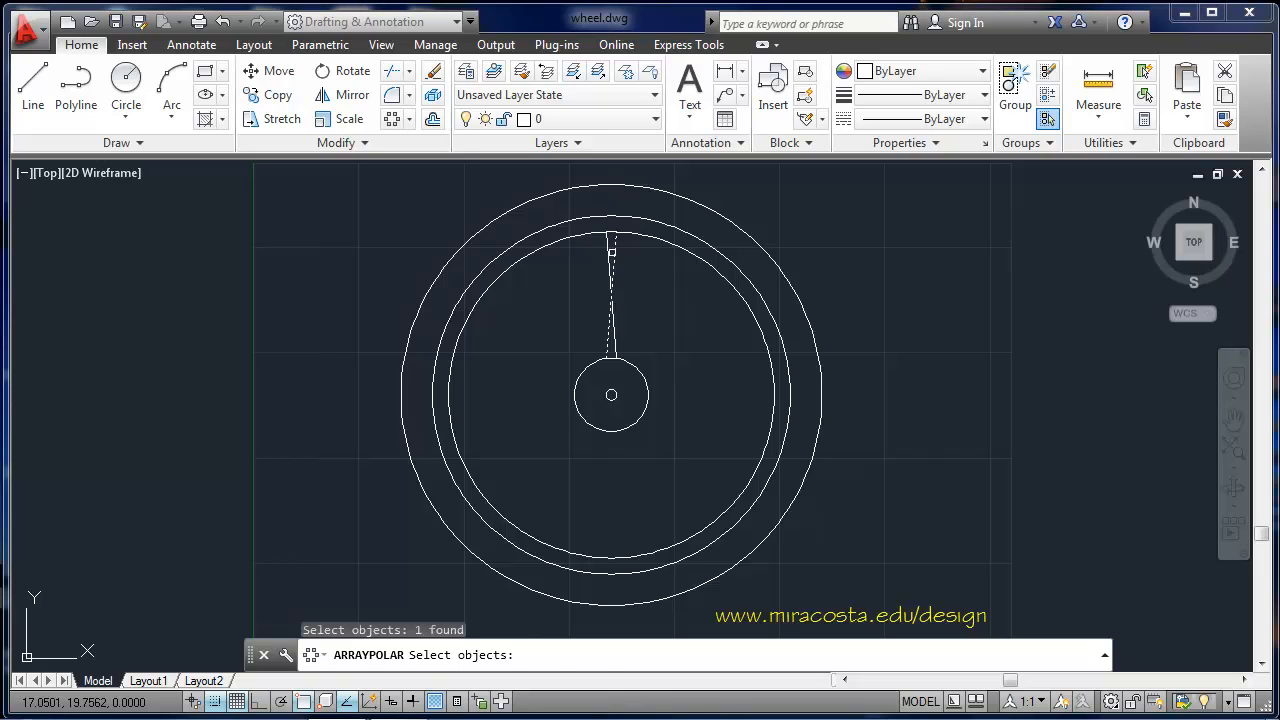
left_click(605, 248)
key("Return")
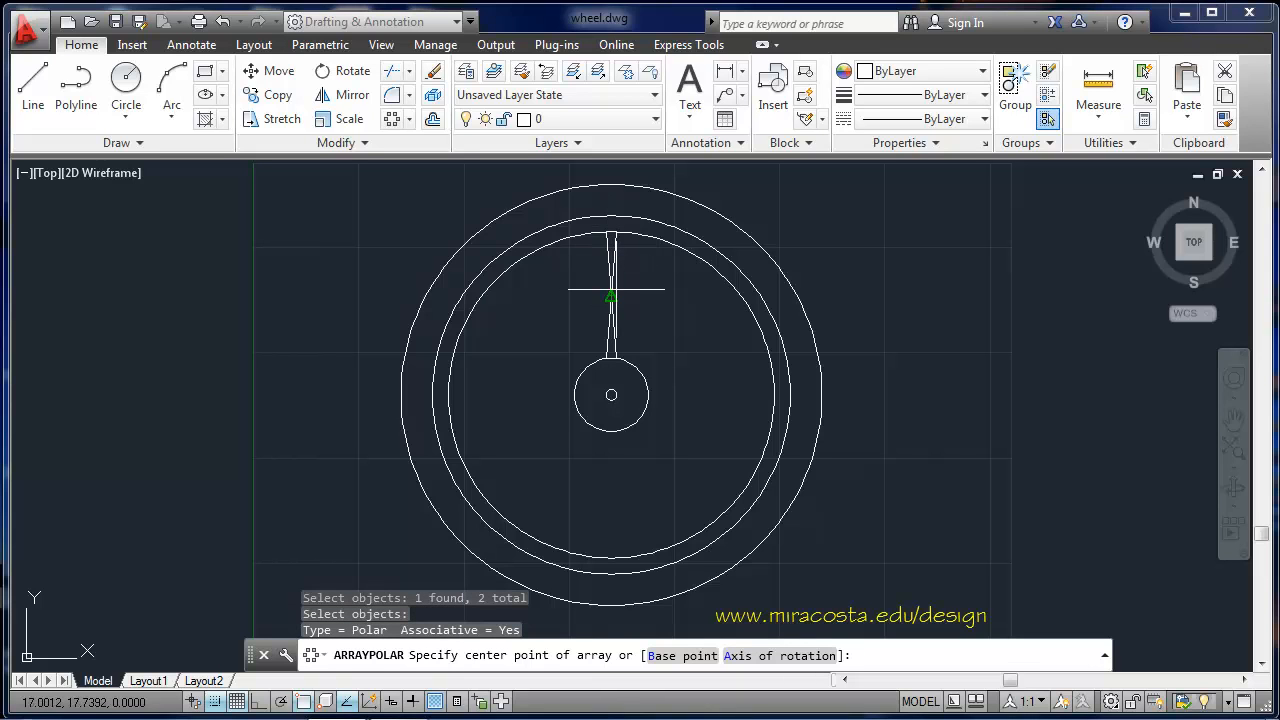
left_click(611, 395)
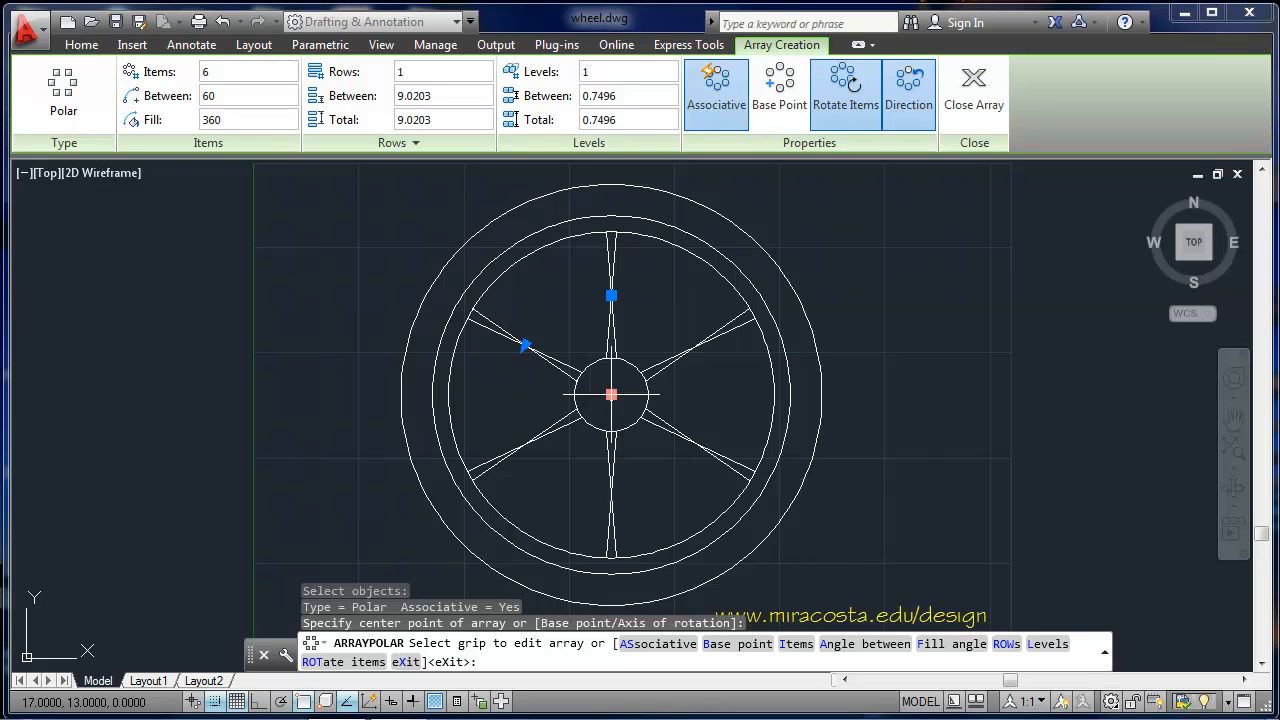
Set the number of items in the spoke array to 18
left_click(219, 71)
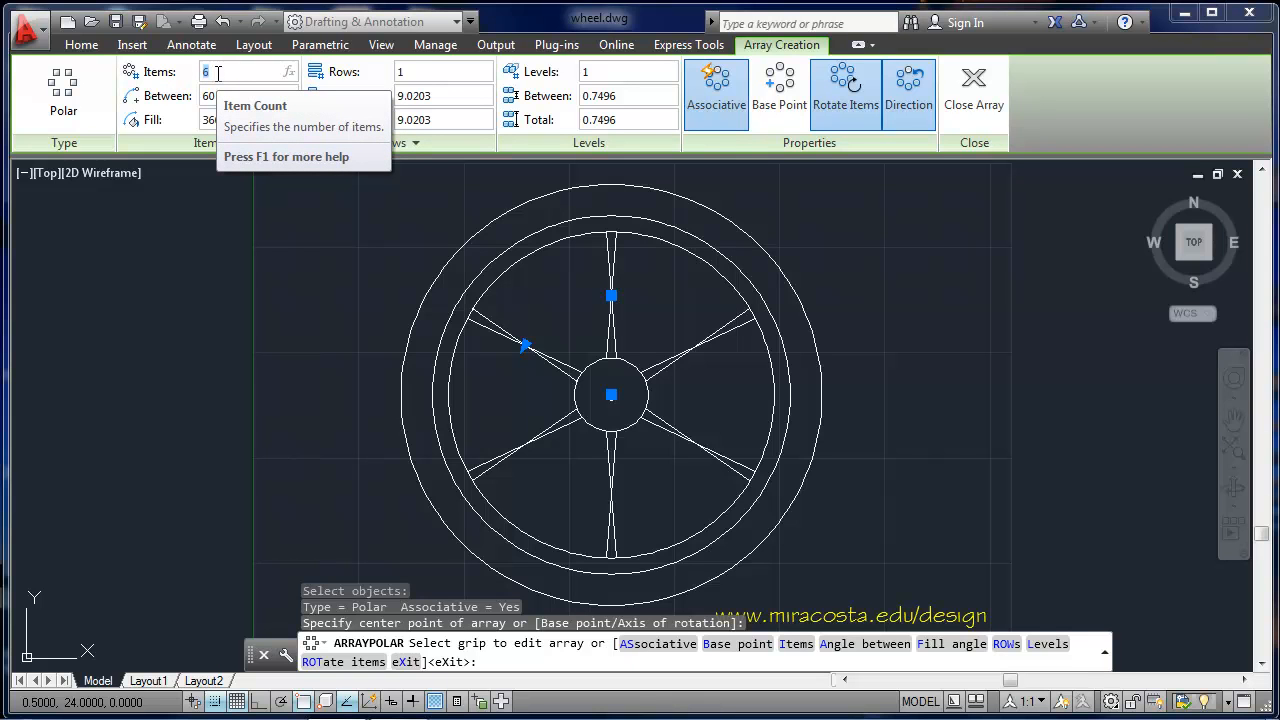
type("18")
key("Return")
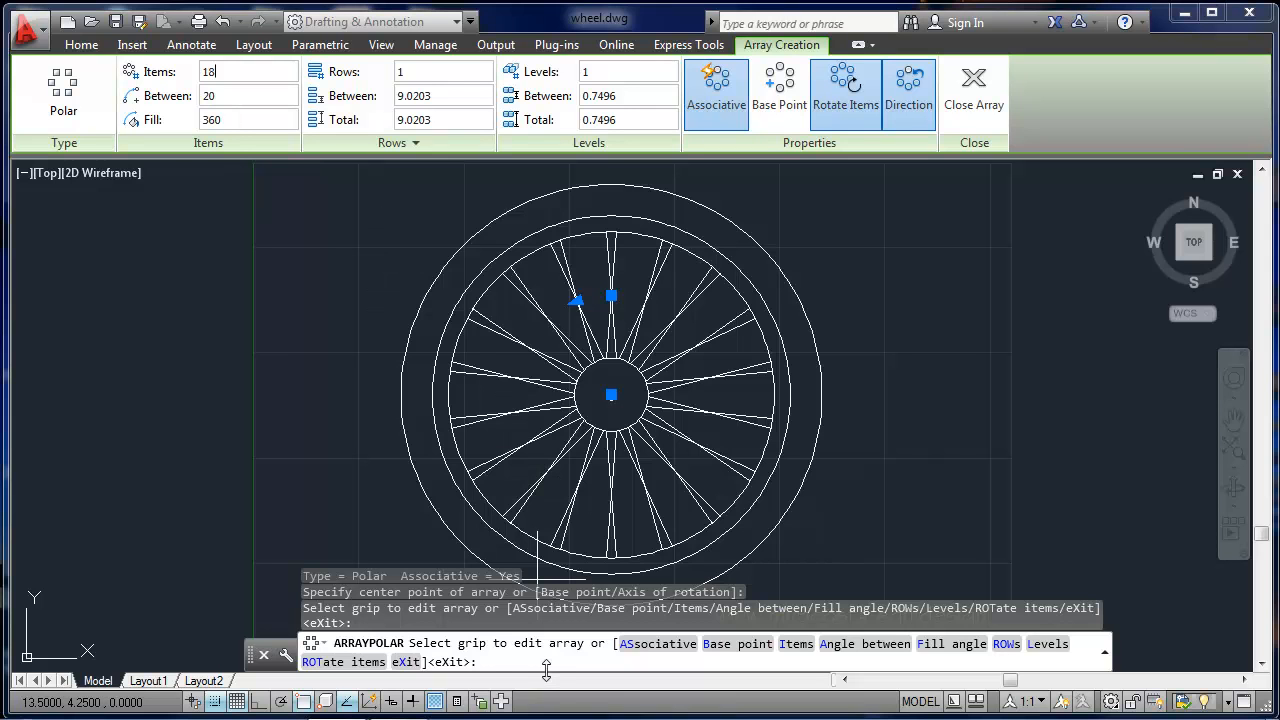
Set the number of items in the spoke array to 19 and finish the array
key("Return")
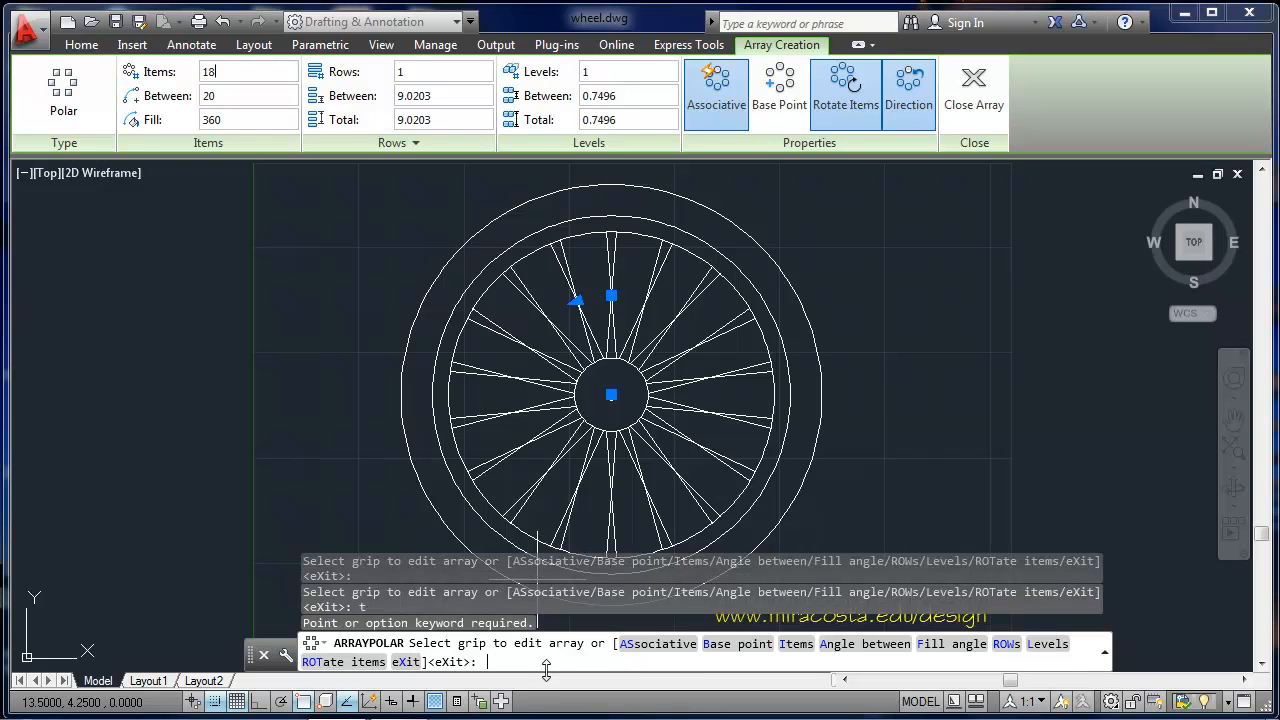
type("i")
key("Return")
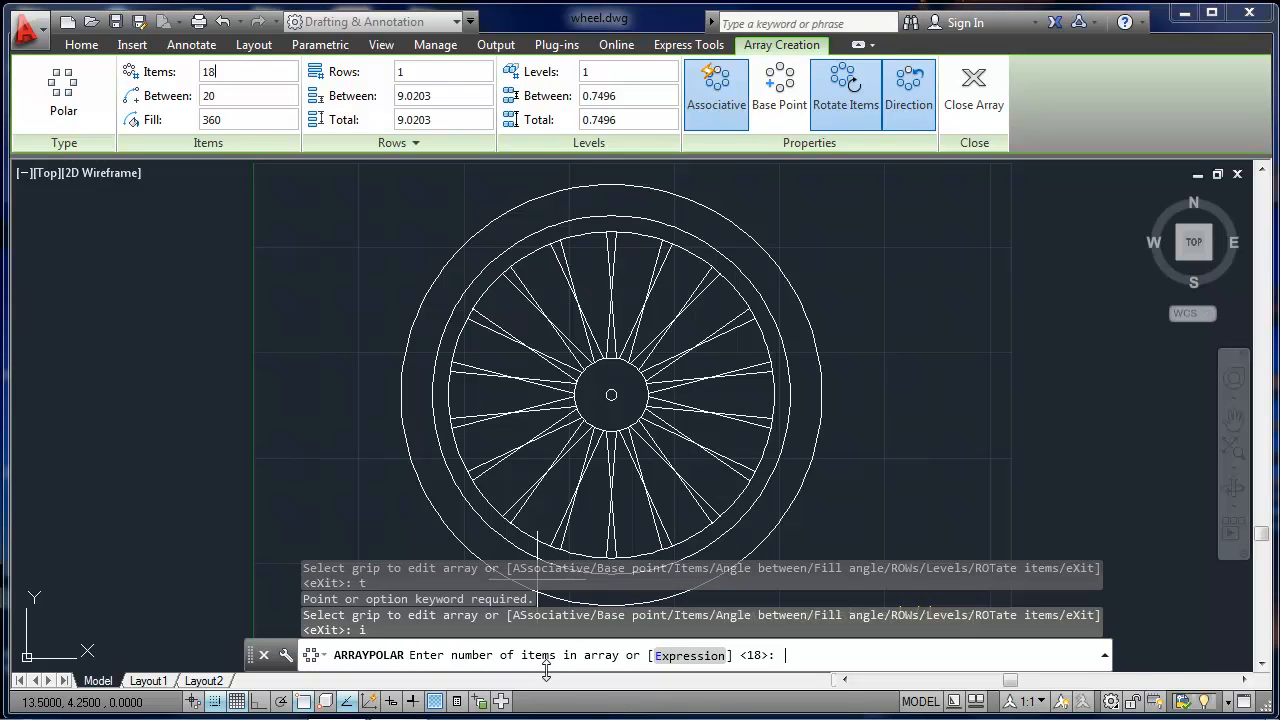
type("19")
key("Return")
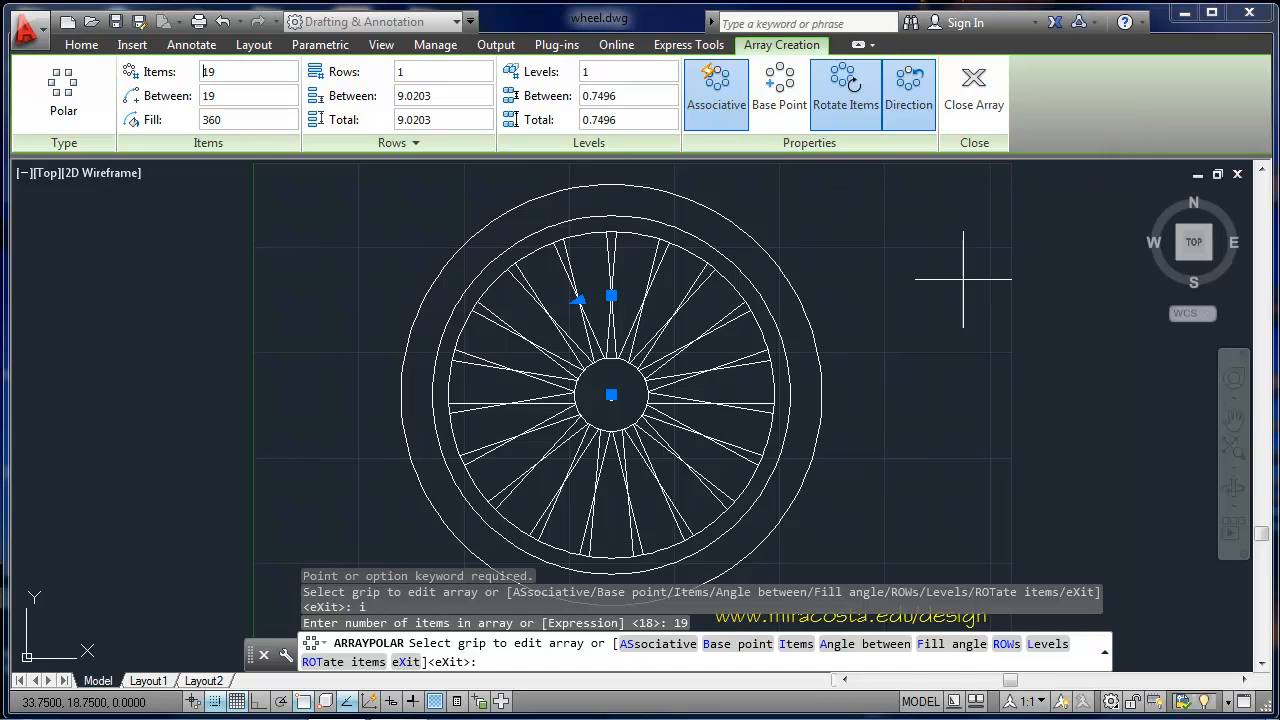
key("Return")
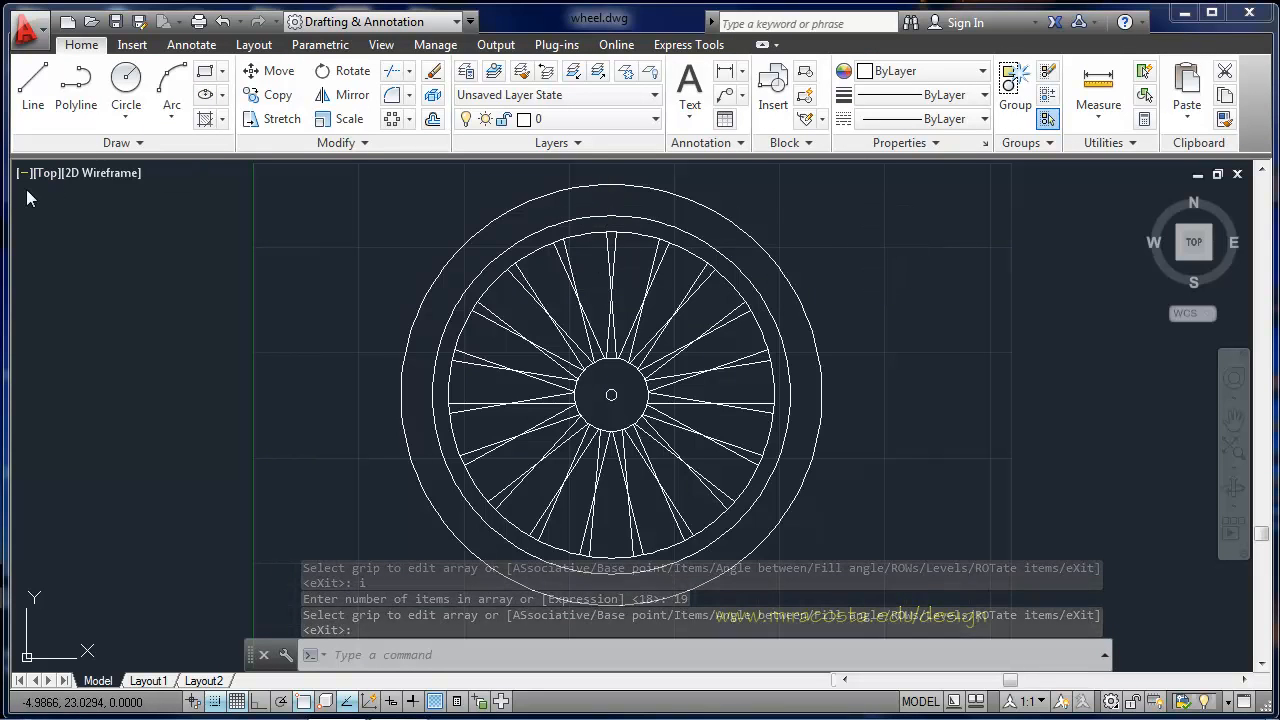
With object snap and object snap tracking off, draw a short vertical line between the two rim circles above the top spoke, ending with a Nearest snap
left_click(32, 88)
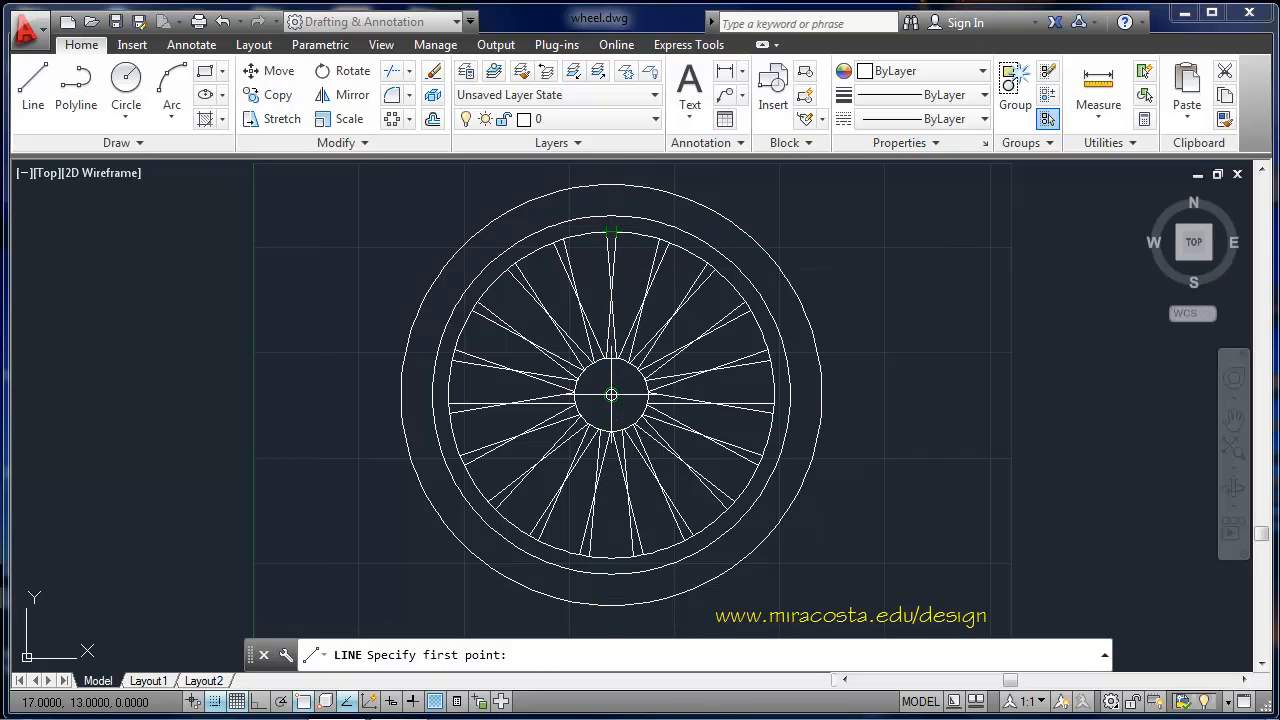
scroll(608, 232, "up", 4)
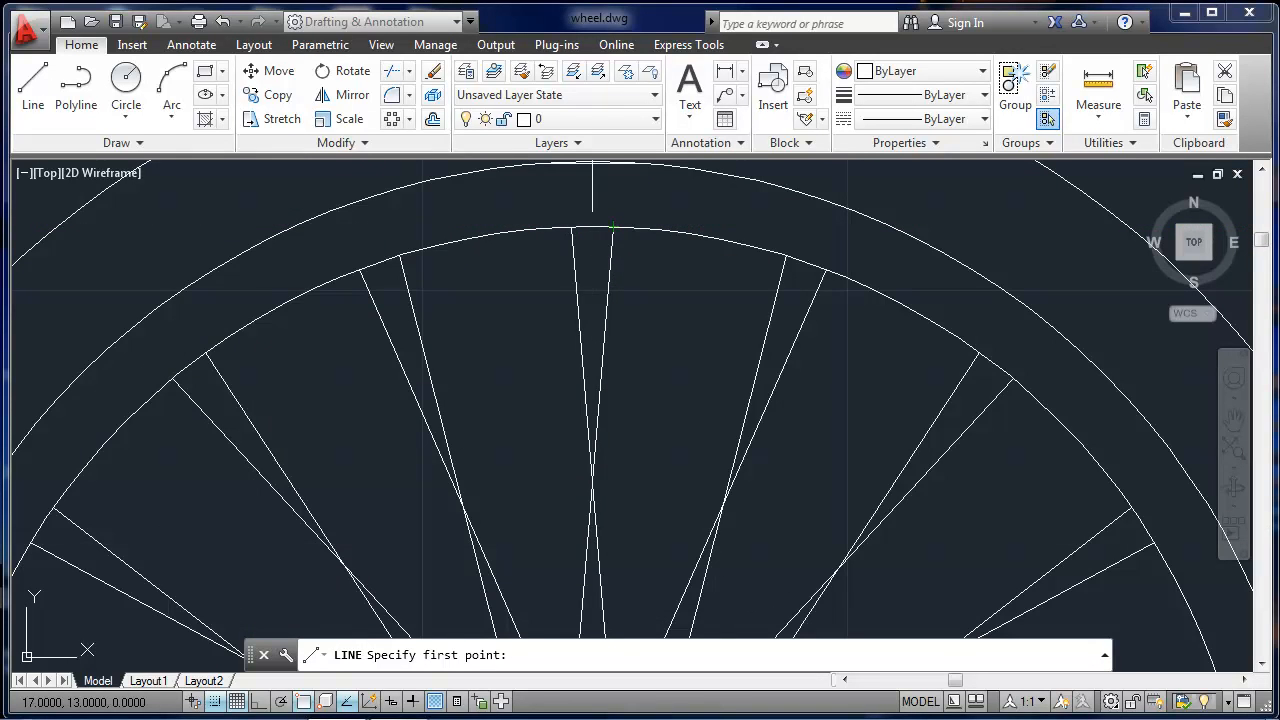
middle_click_drag(593, 164, 588, 280)
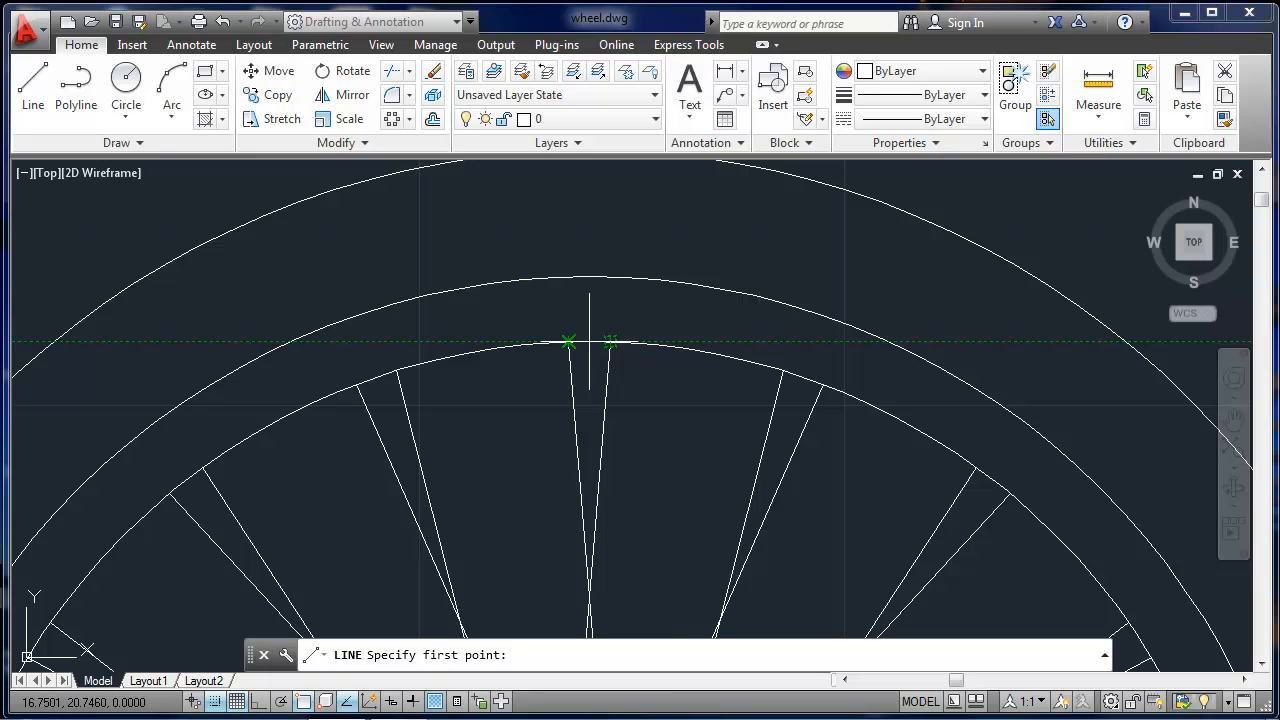
left_click(303, 701)
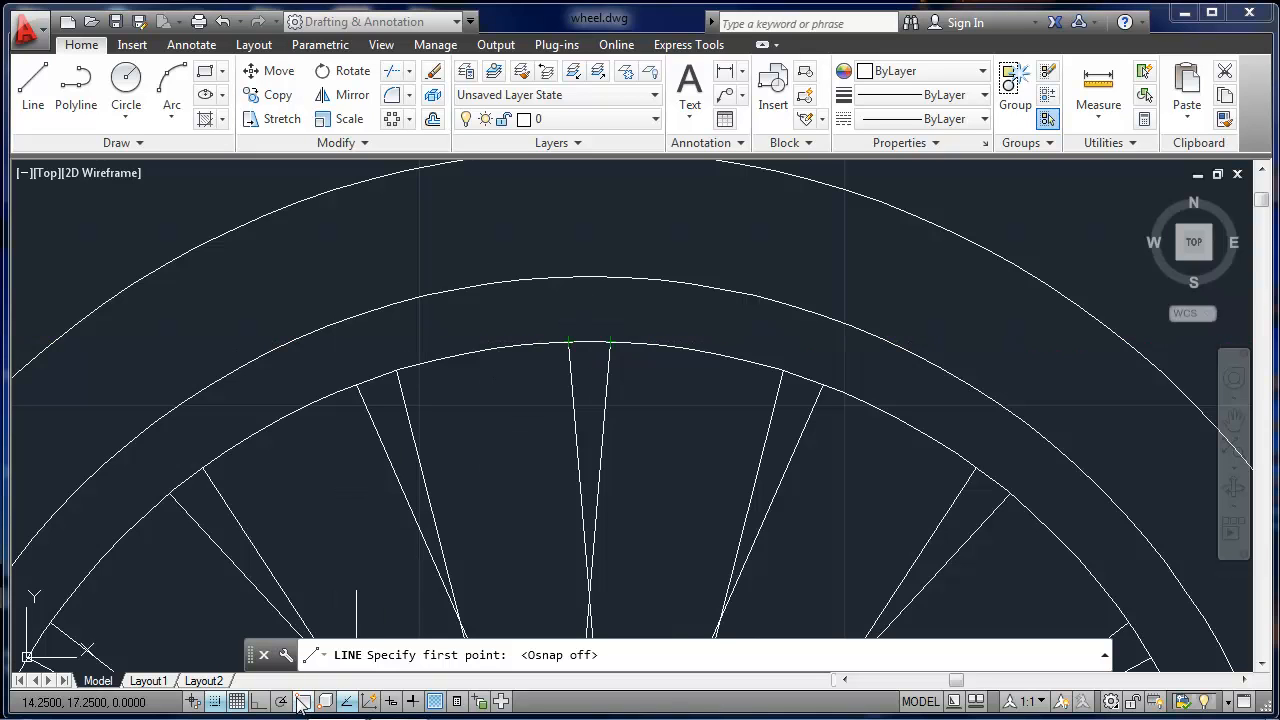
left_click(349, 701)
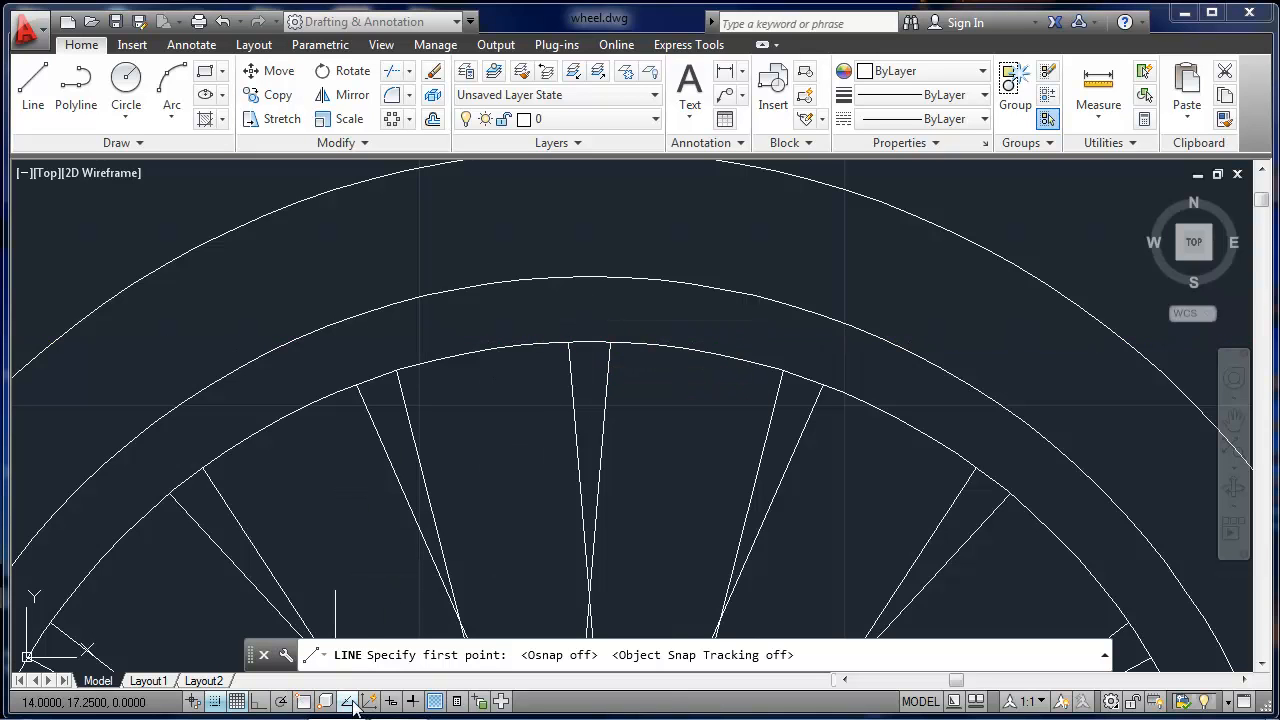
left_click(589, 342)
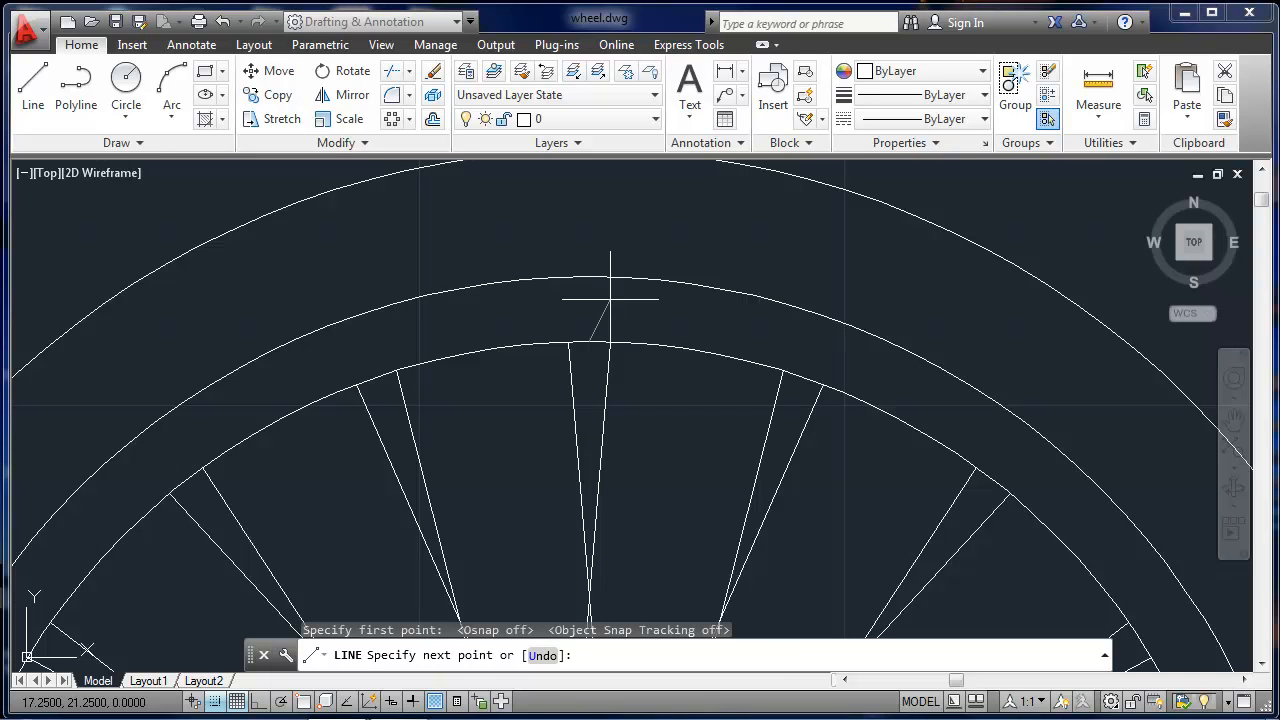
right_click(610, 298, "shift")
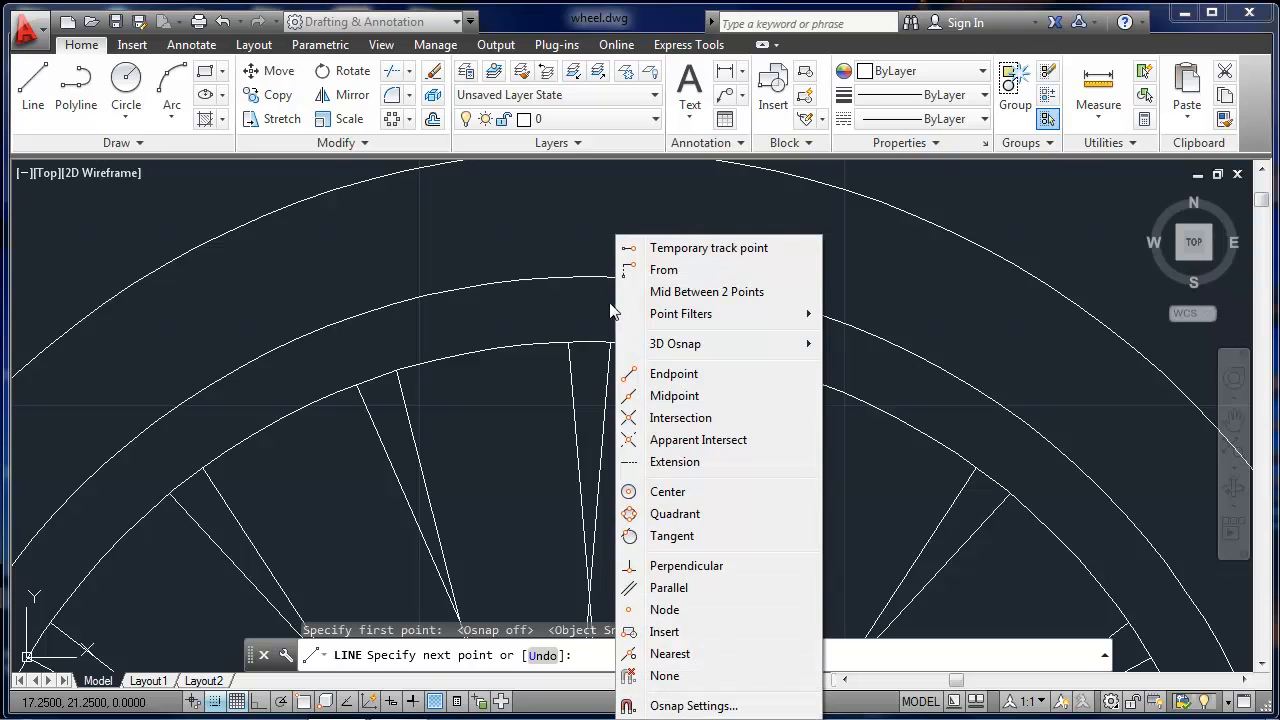
left_click(670, 653)
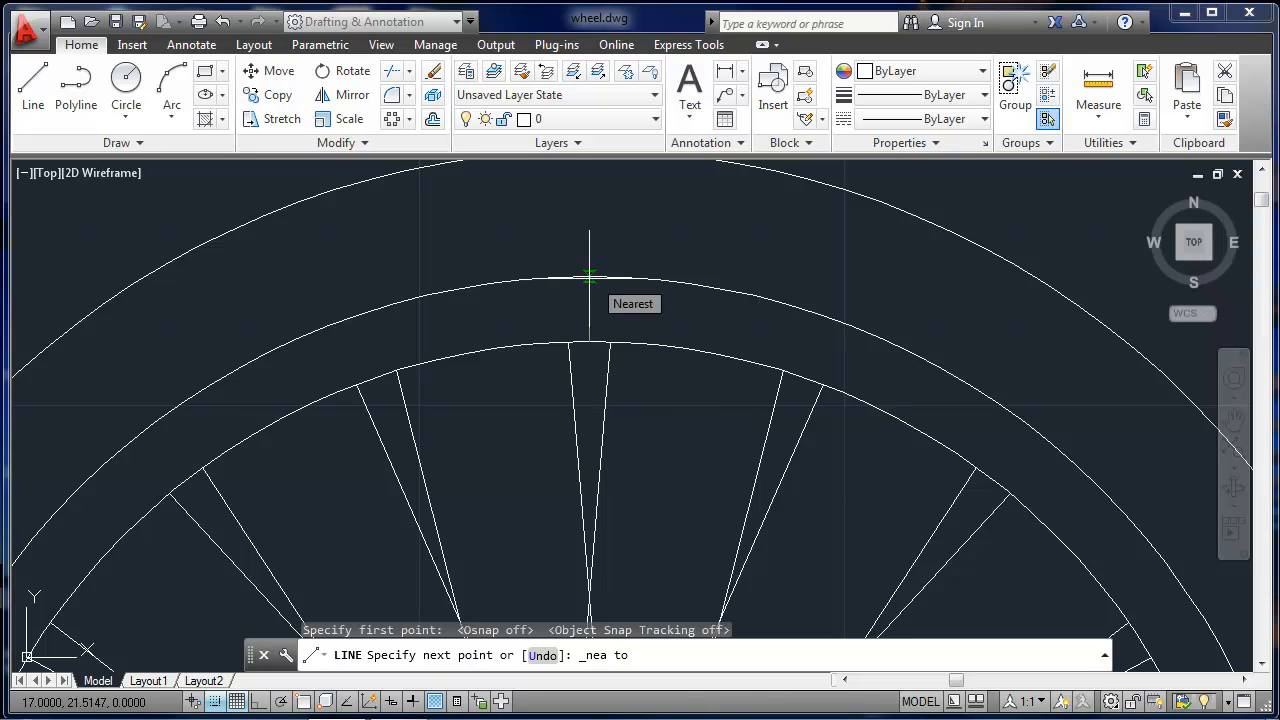
left_click(589, 277)
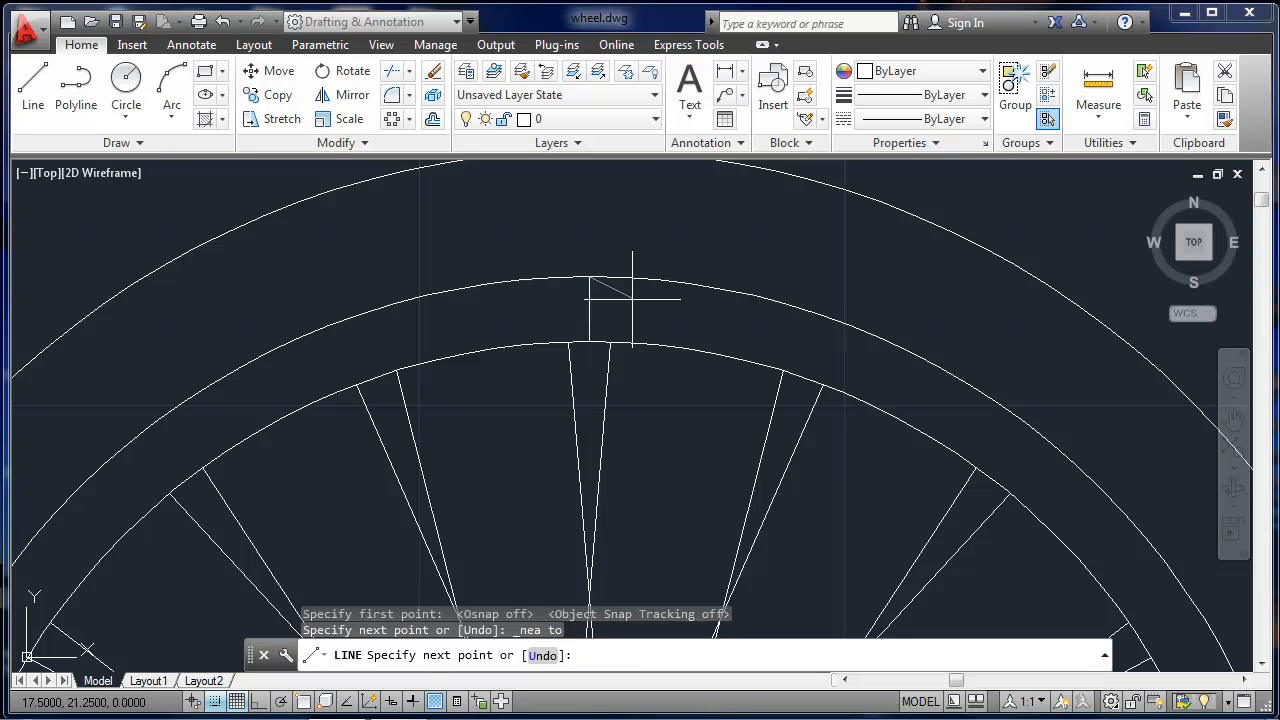
key("Return")
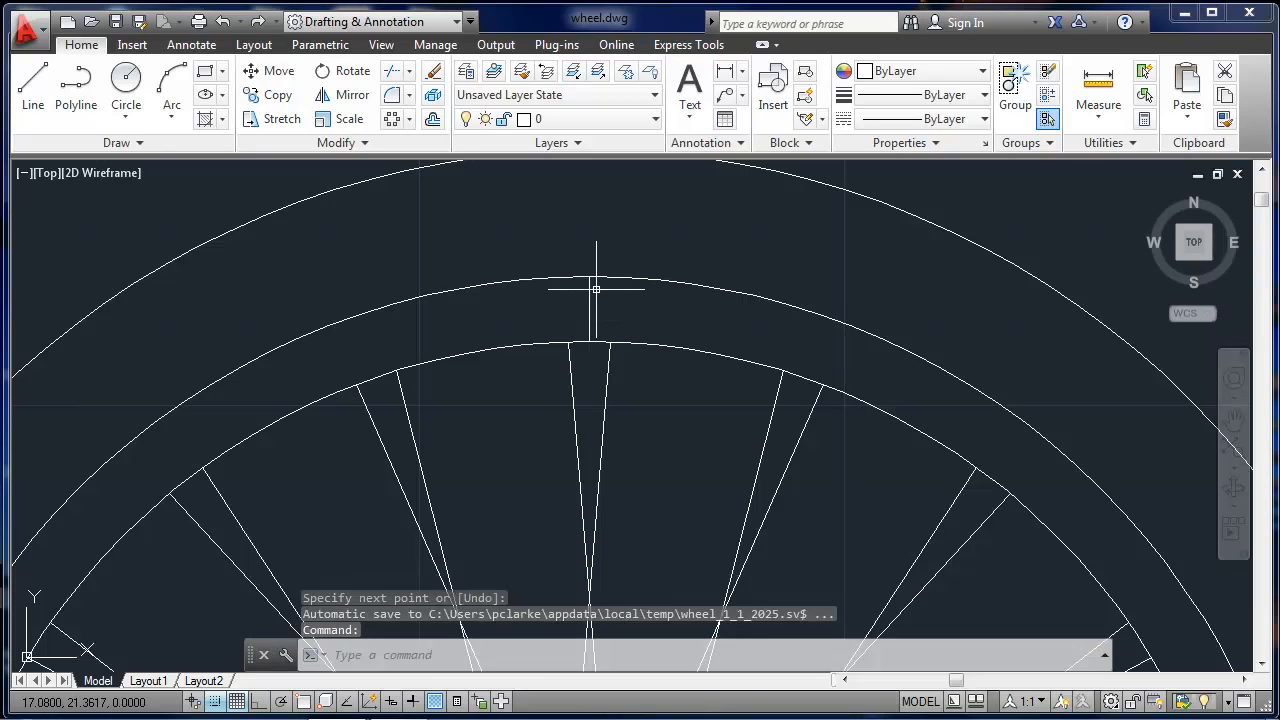
Create a polar array of the short line between the rim circles, centred on the wheel's centre point
scroll(594, 286, "down", 4)
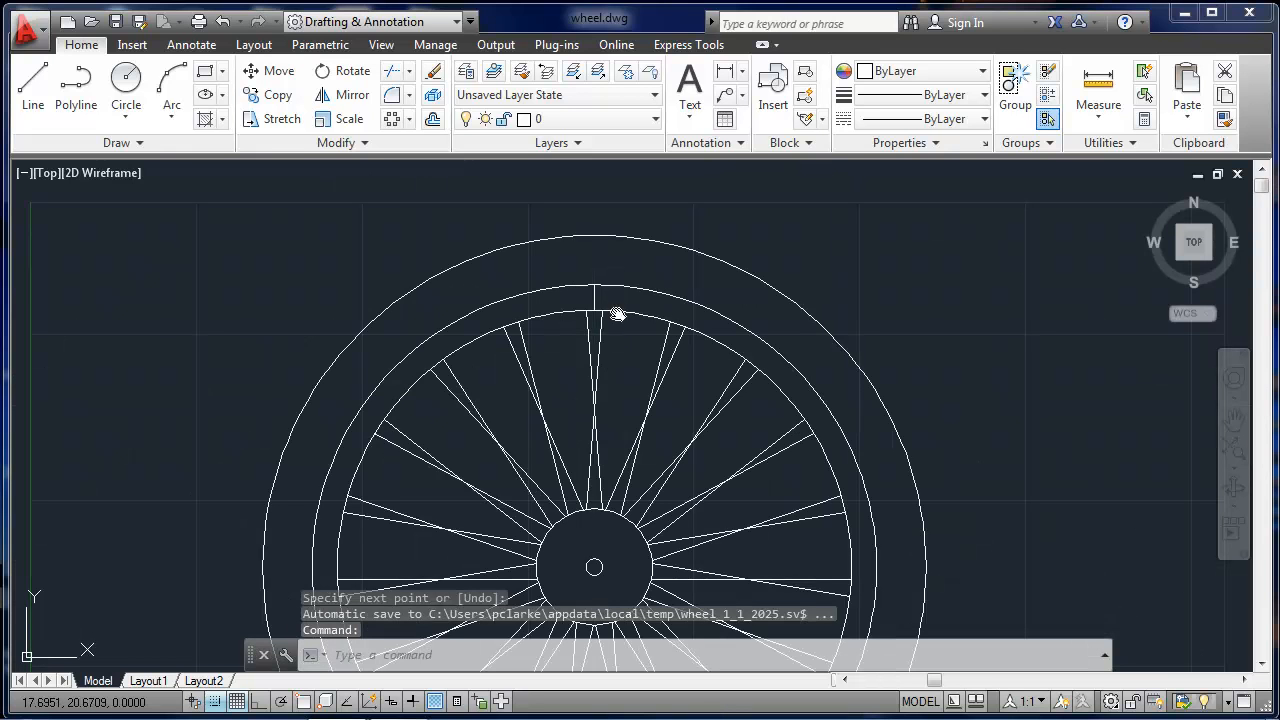
scroll(617, 313, "down", 2)
scroll(617, 313, "down", 3)
middle_click_drag(614, 314, 586, 271)
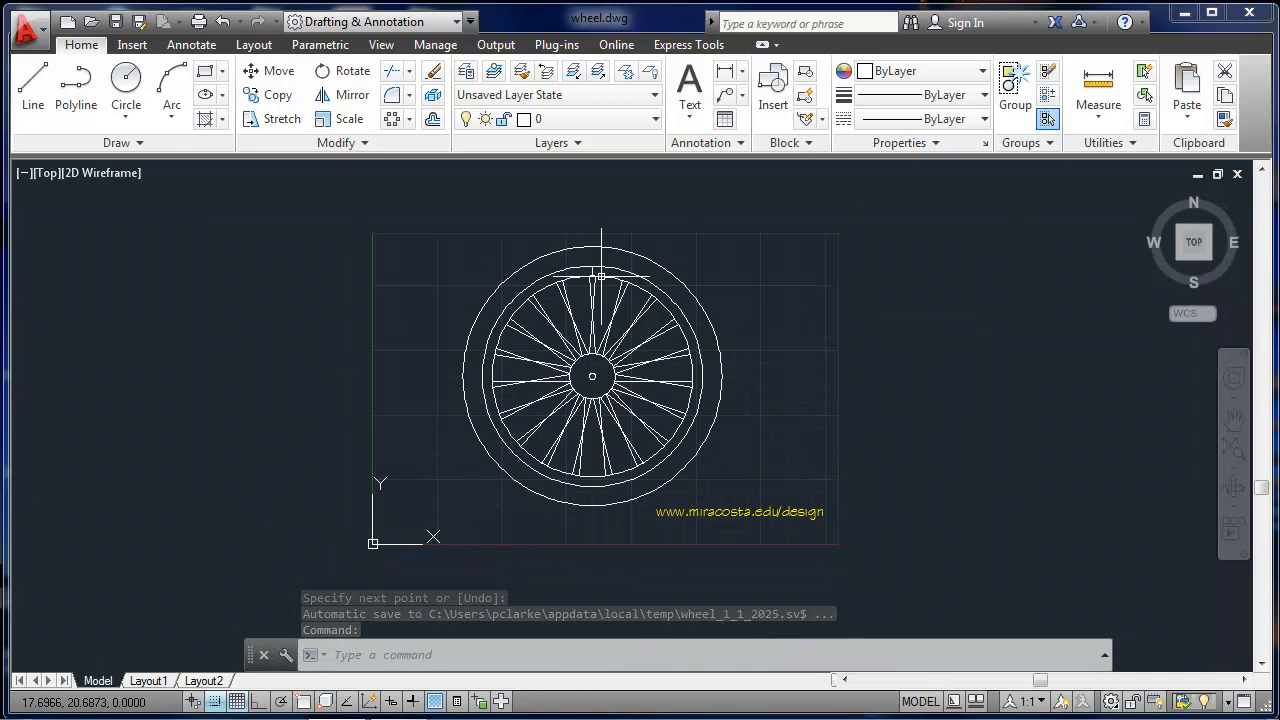
scroll(590, 272, "up", 3)
scroll(597, 274, "up", 2)
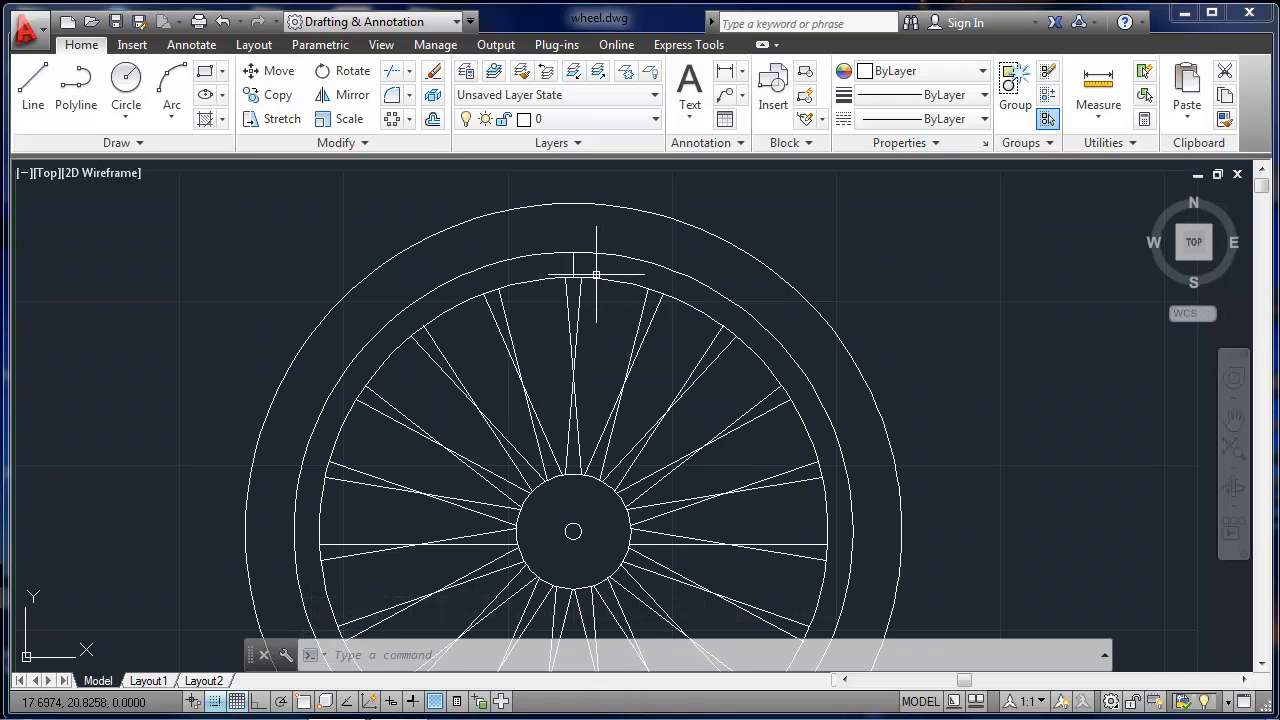
type("array")
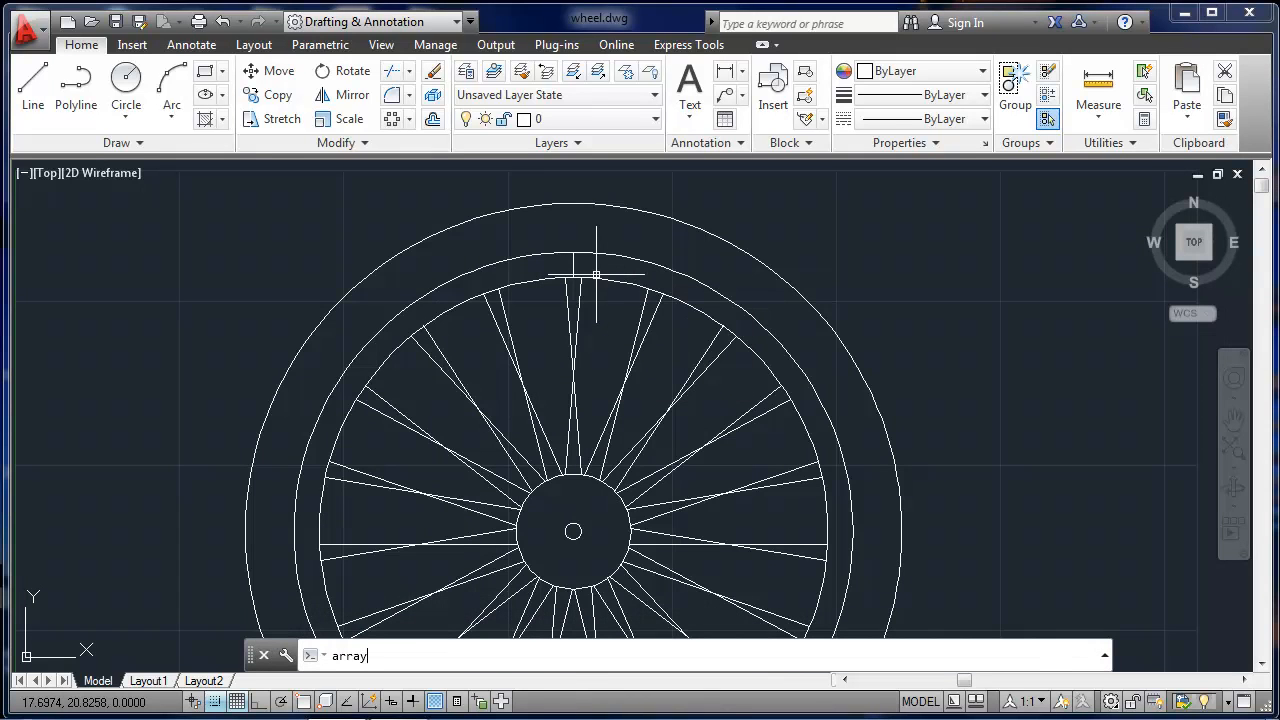
key("Return")
left_click(574, 262)
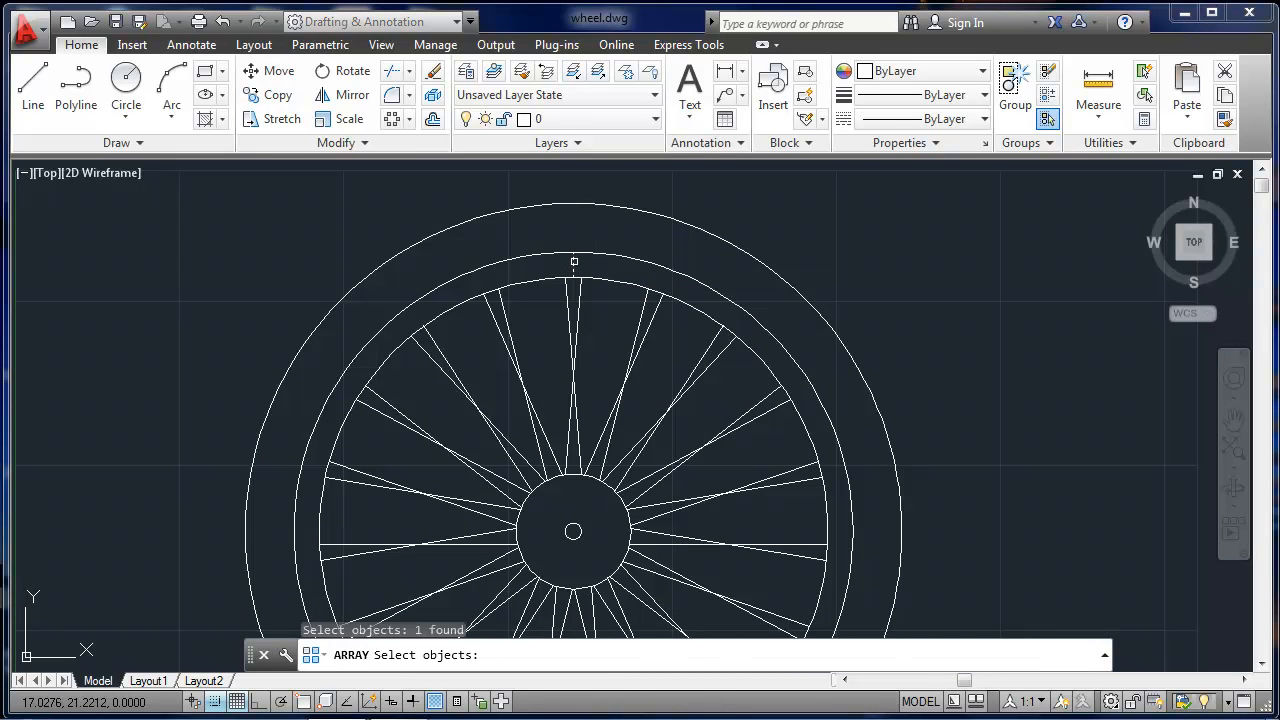
key("Return")
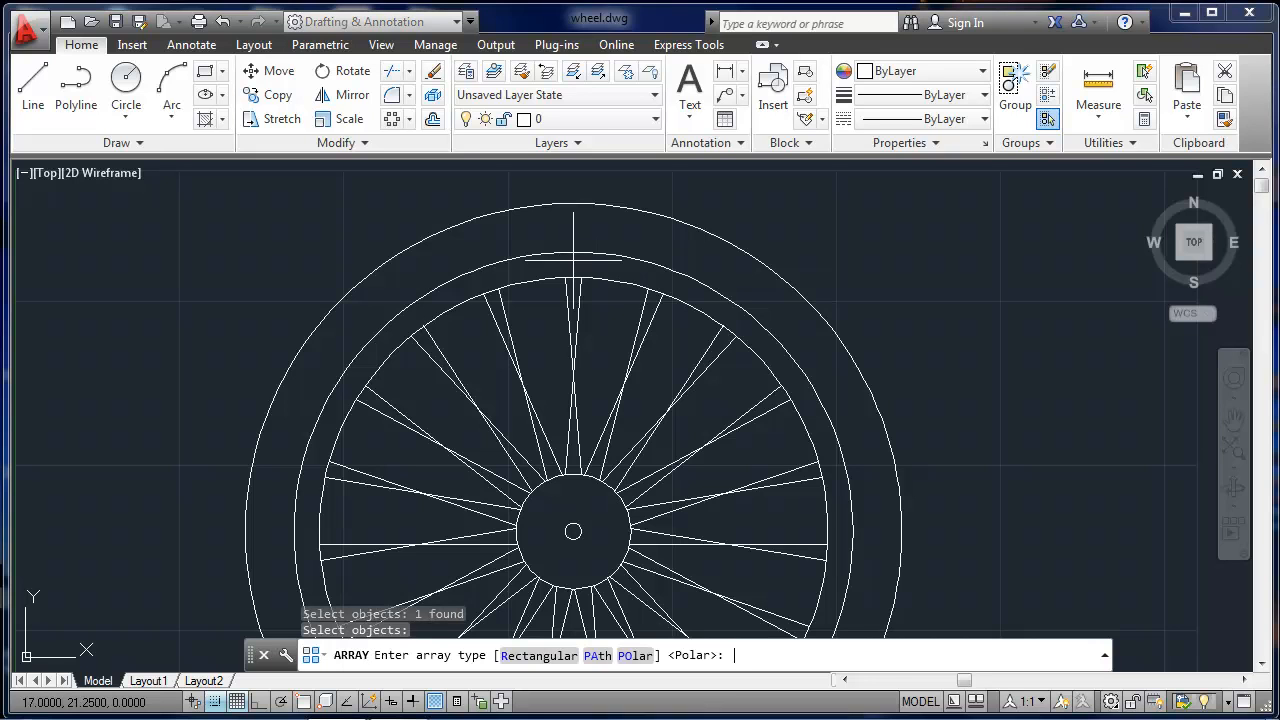
type("po")
key("Return")
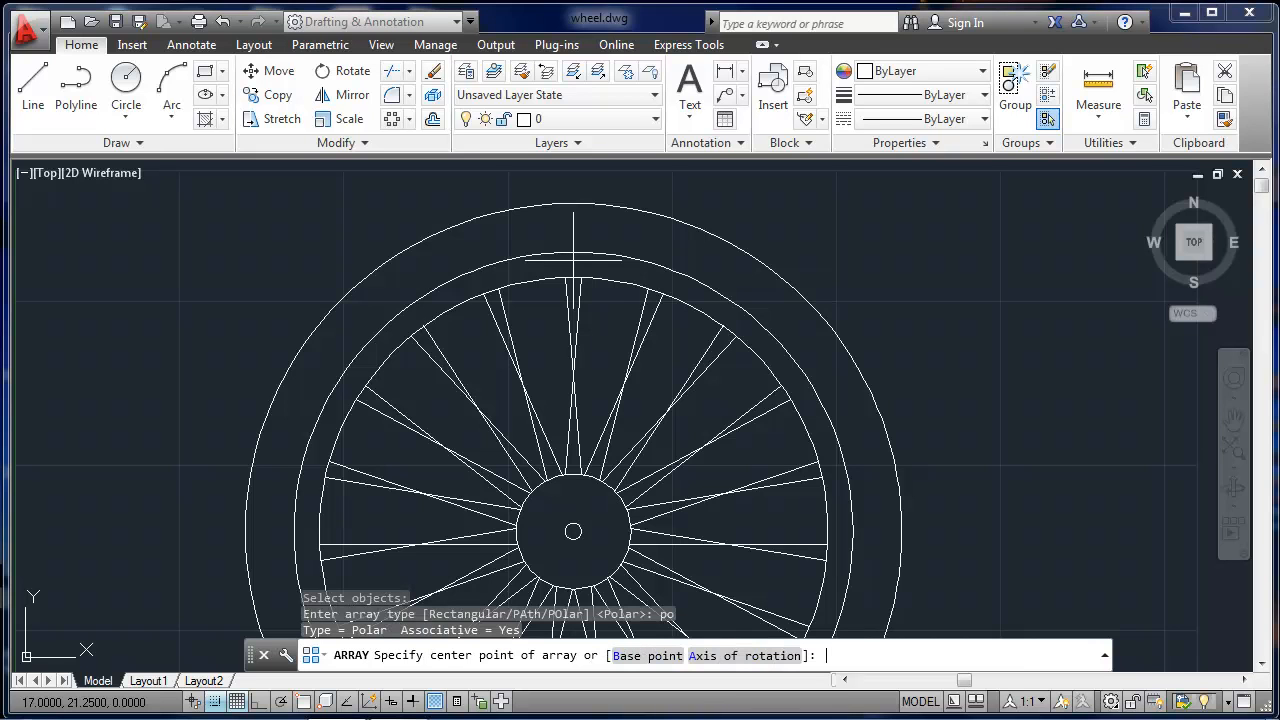
left_click(573, 531)
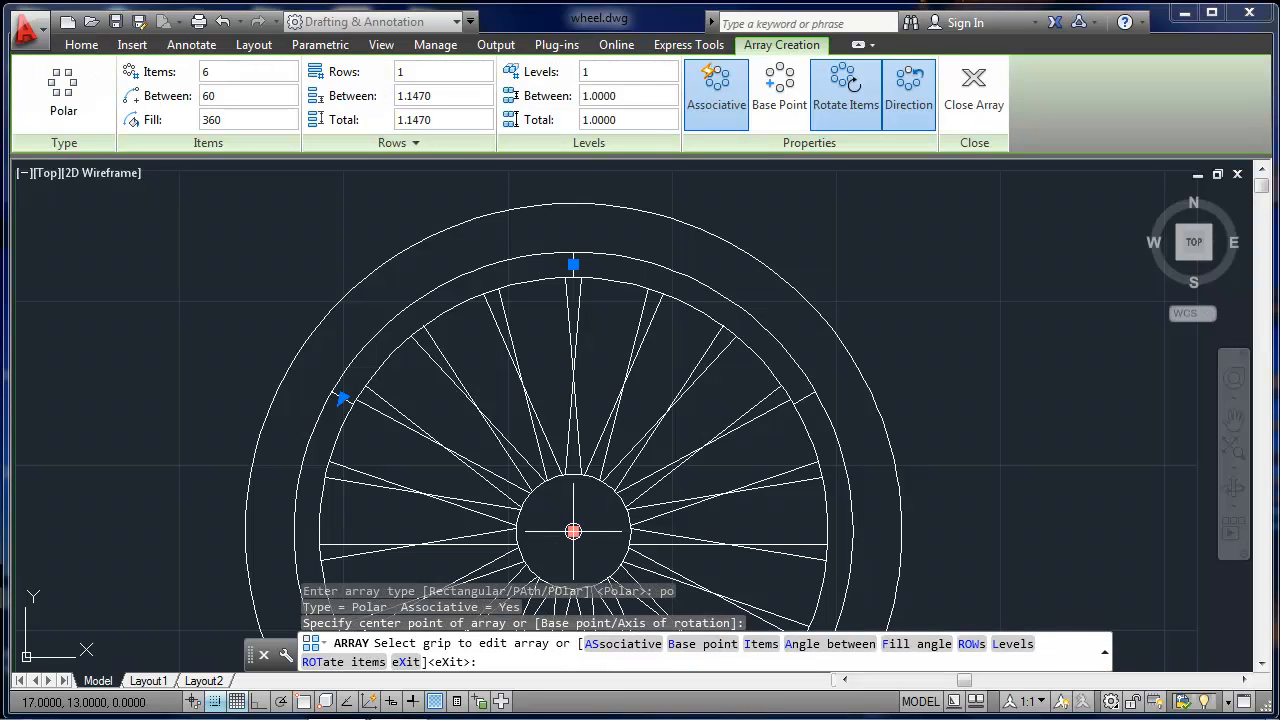
Set the number of items in the rim line array to 350 and finish the array
type("i")
key("Return")
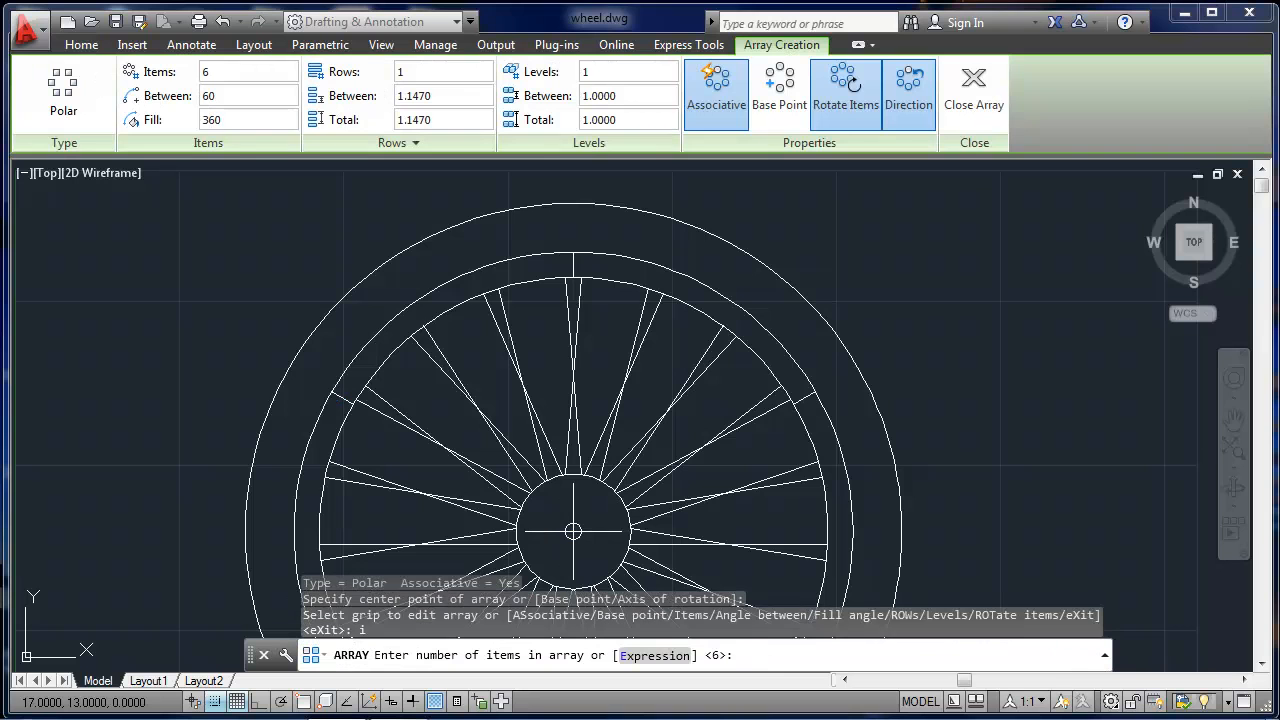
type("350")
key("Return")
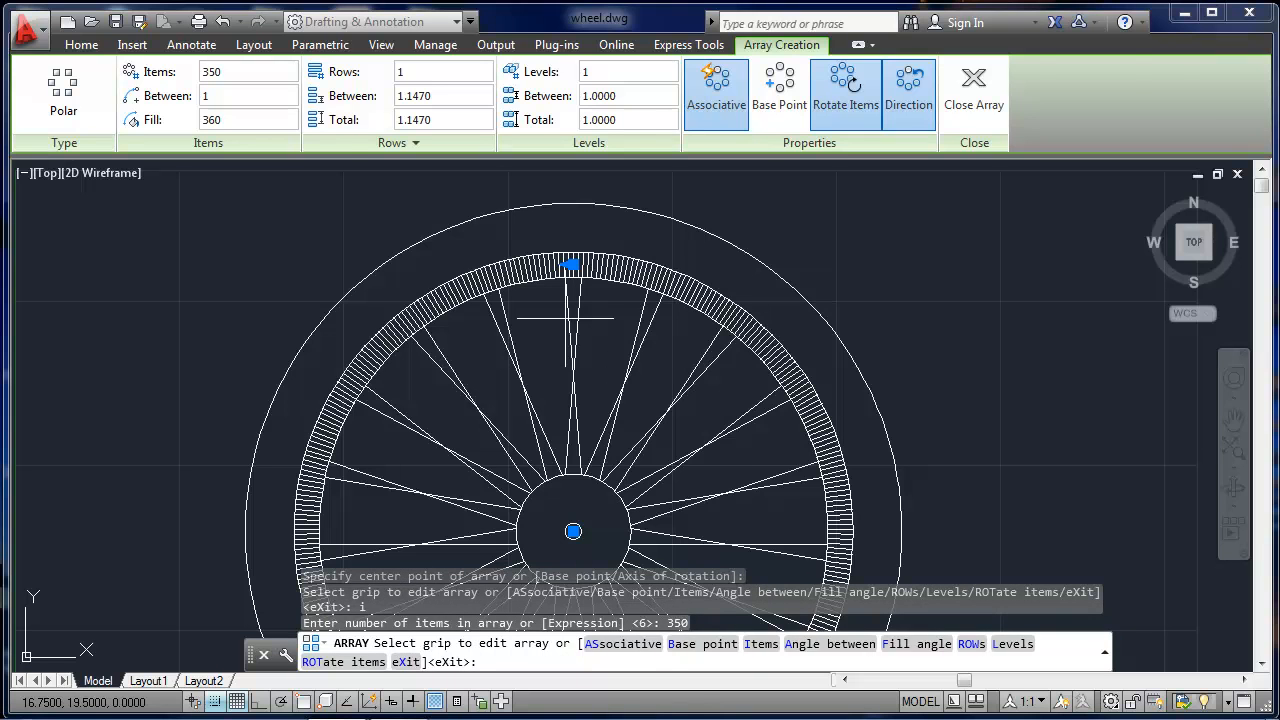
key("Return")
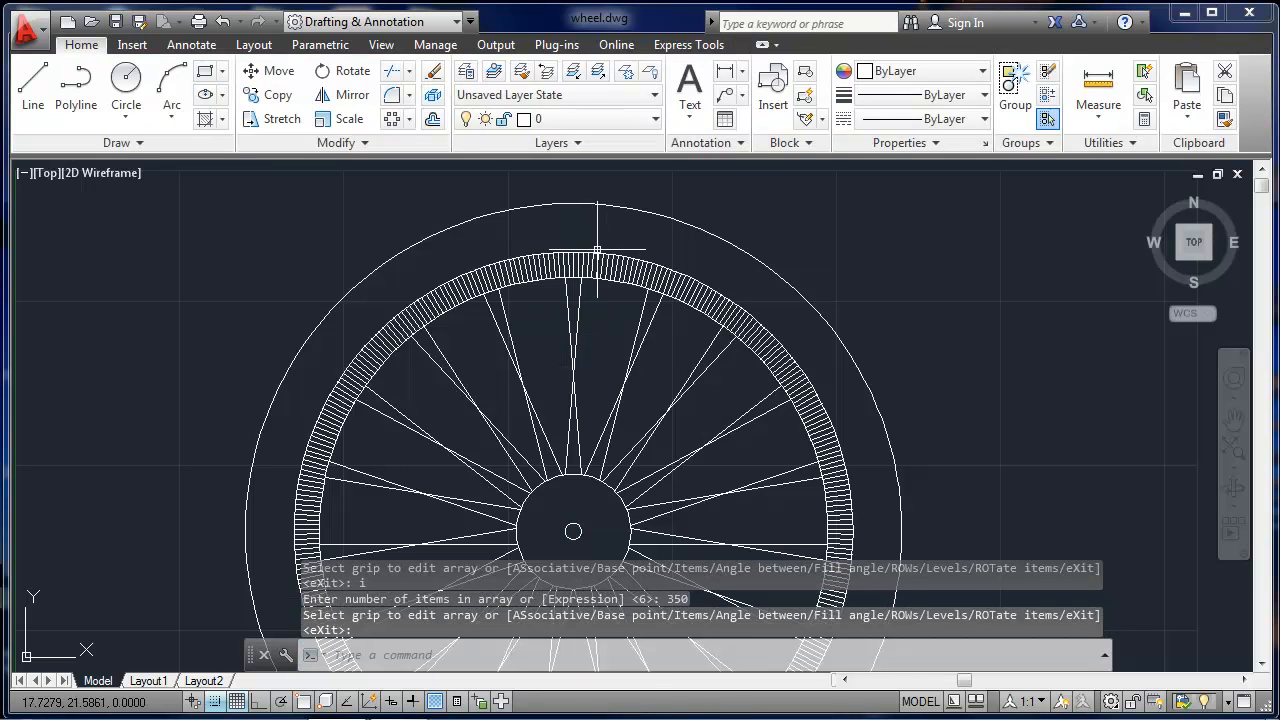
mouse_move(596, 251)
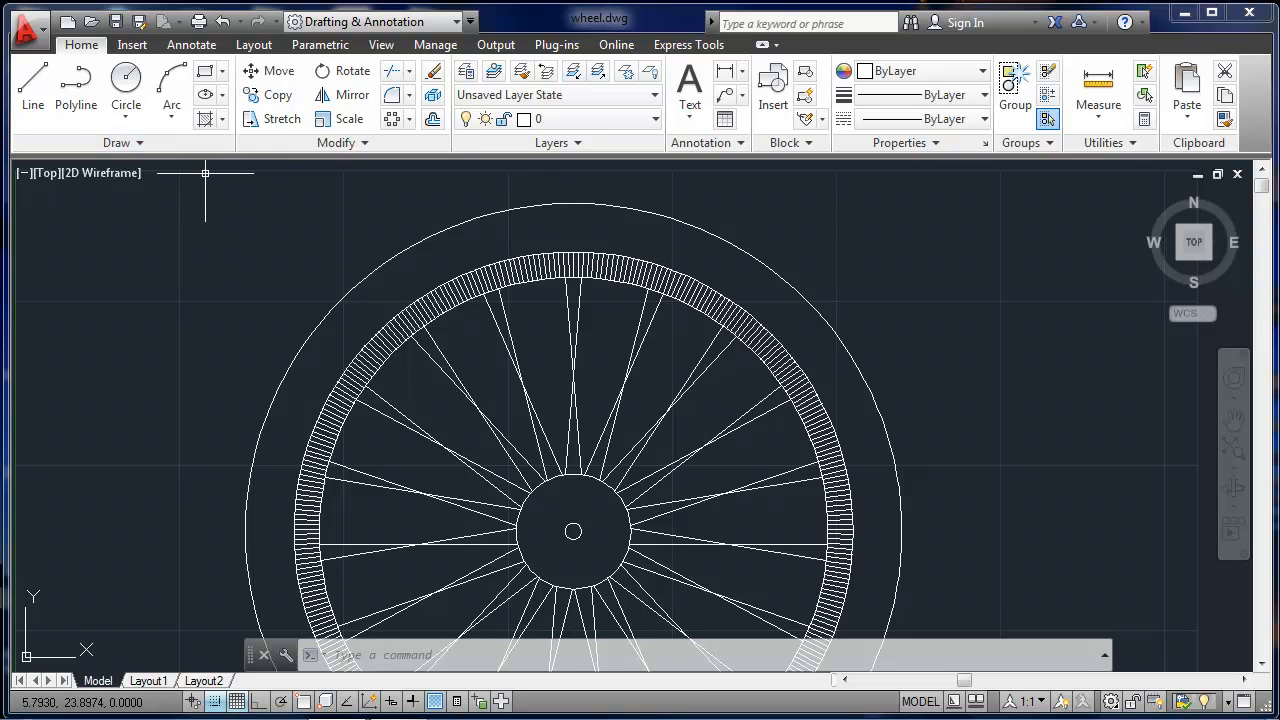
left_click(30, 88)
scroll(566, 205, "up", 3)
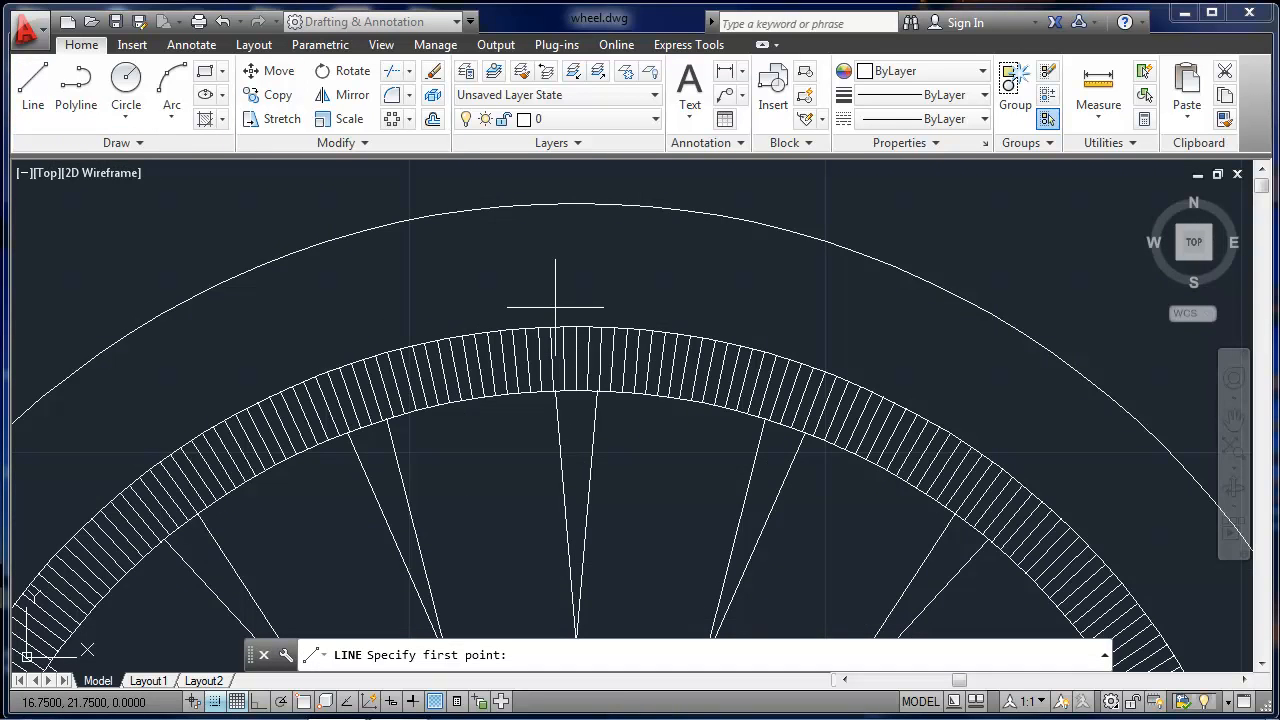
left_click(576, 204)
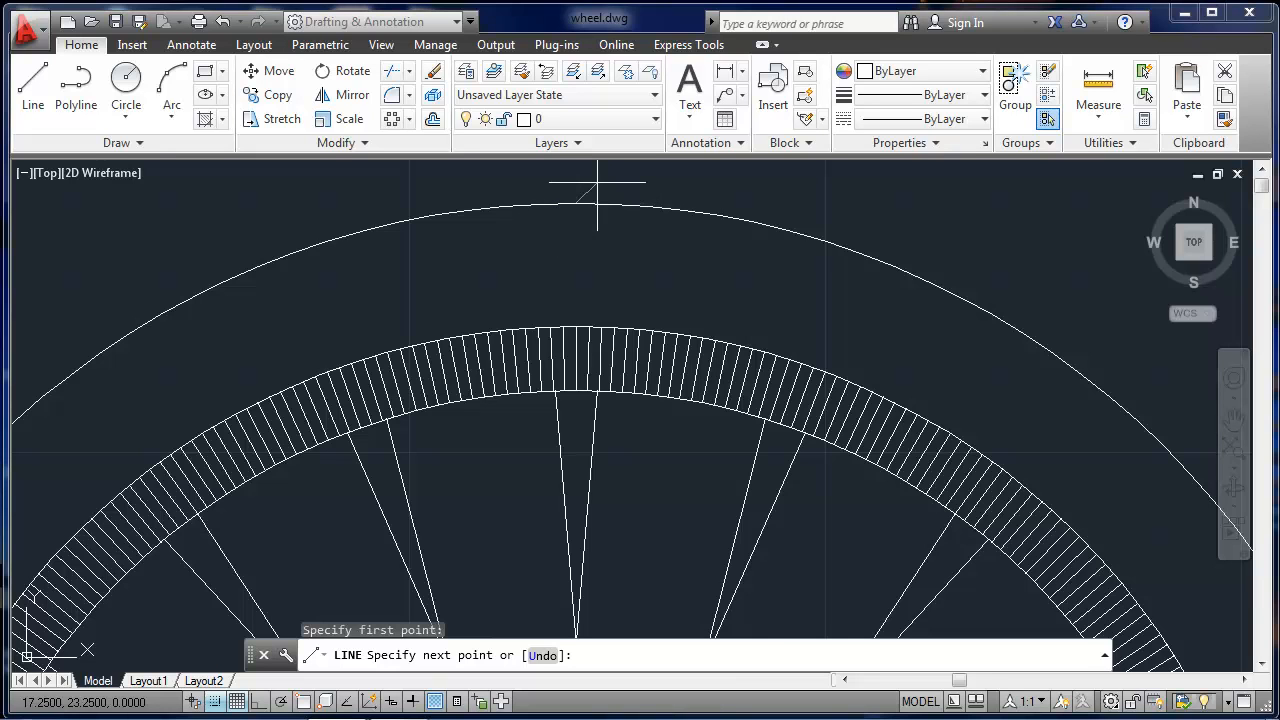
key("Escape")
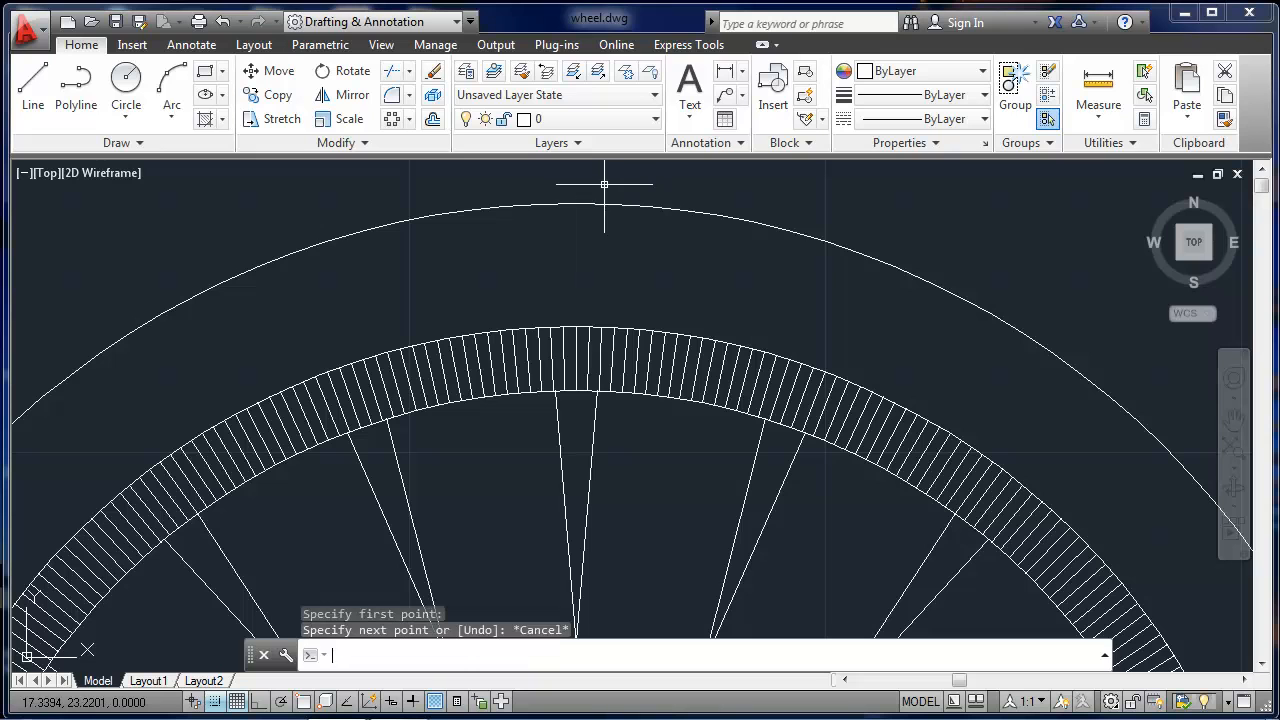
Draw half a tread block atop the outer circle: a short vertical line starting with a Nearest snap, then a 0.25 horizontal line to the wheel's vertical axis
left_click(34, 92)
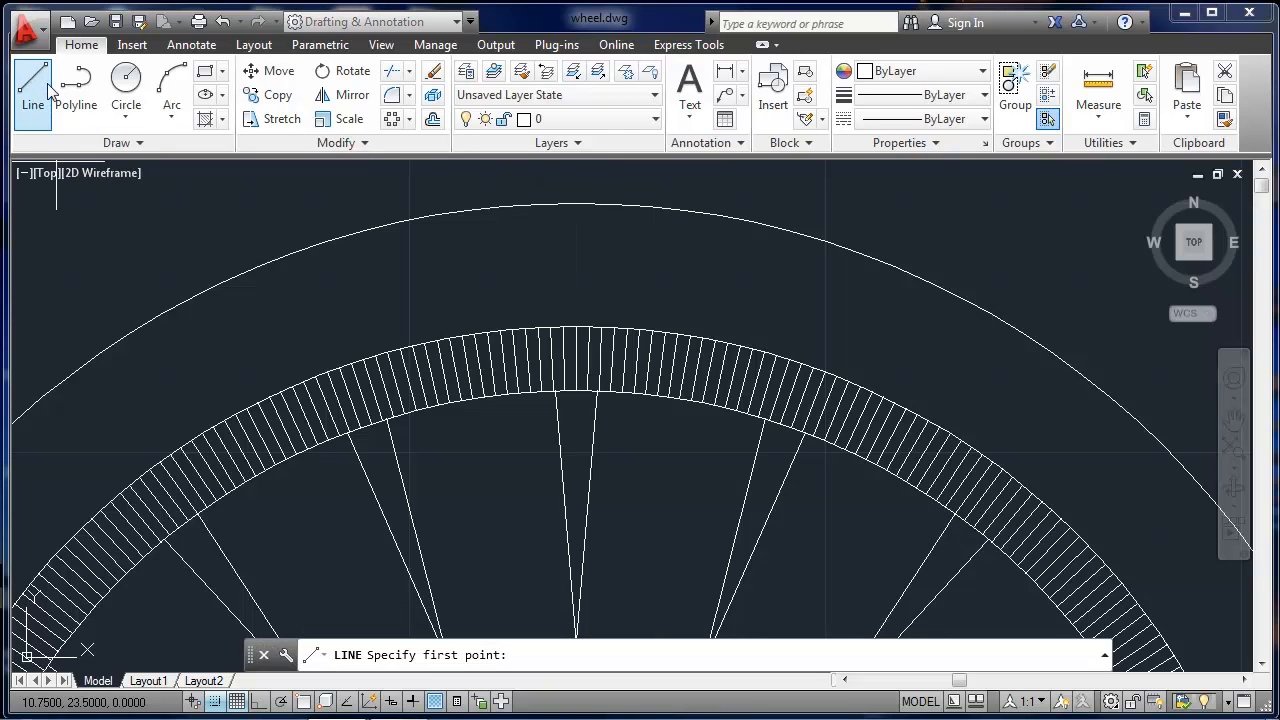
right_click(680, 183, "shift")
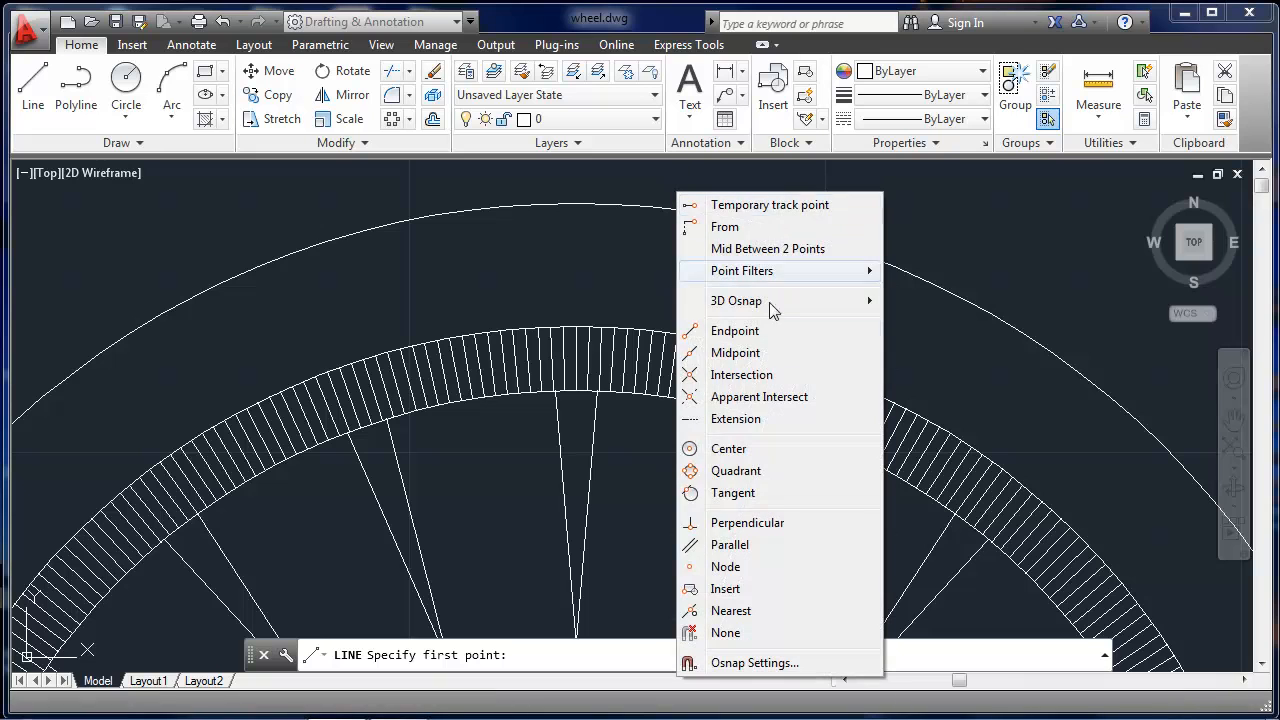
left_click(729, 610)
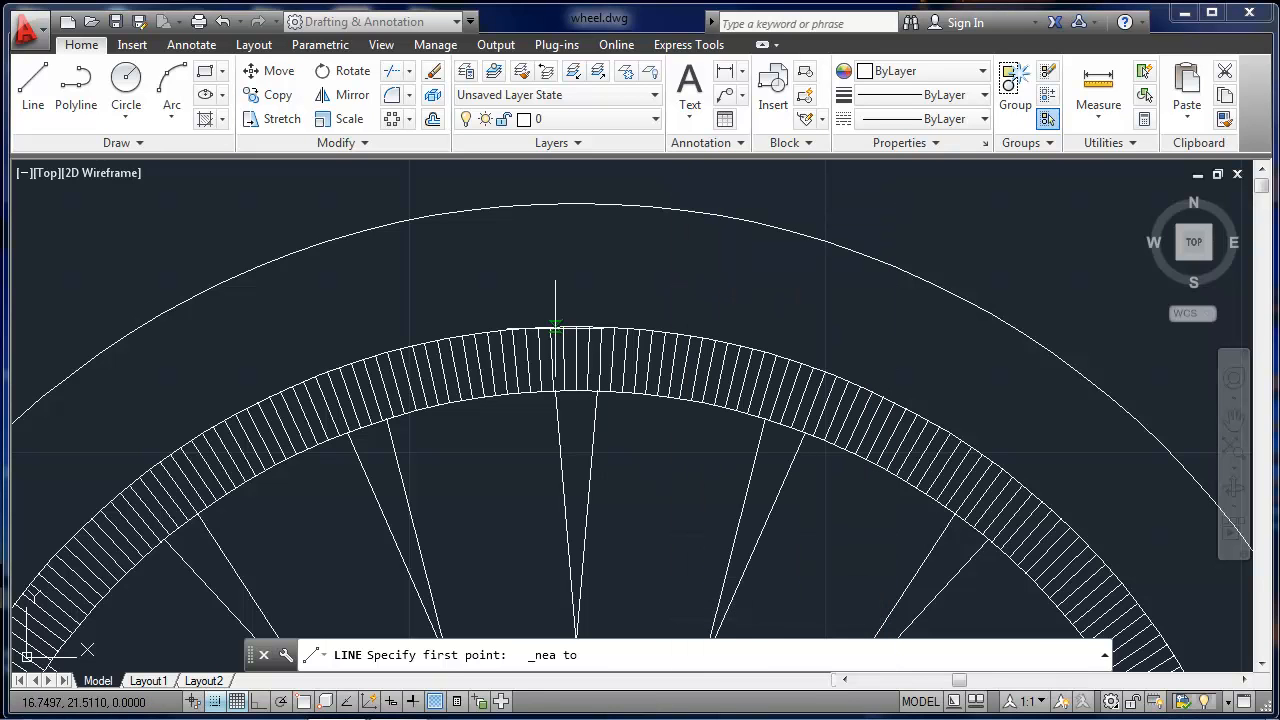
left_click(597, 204)
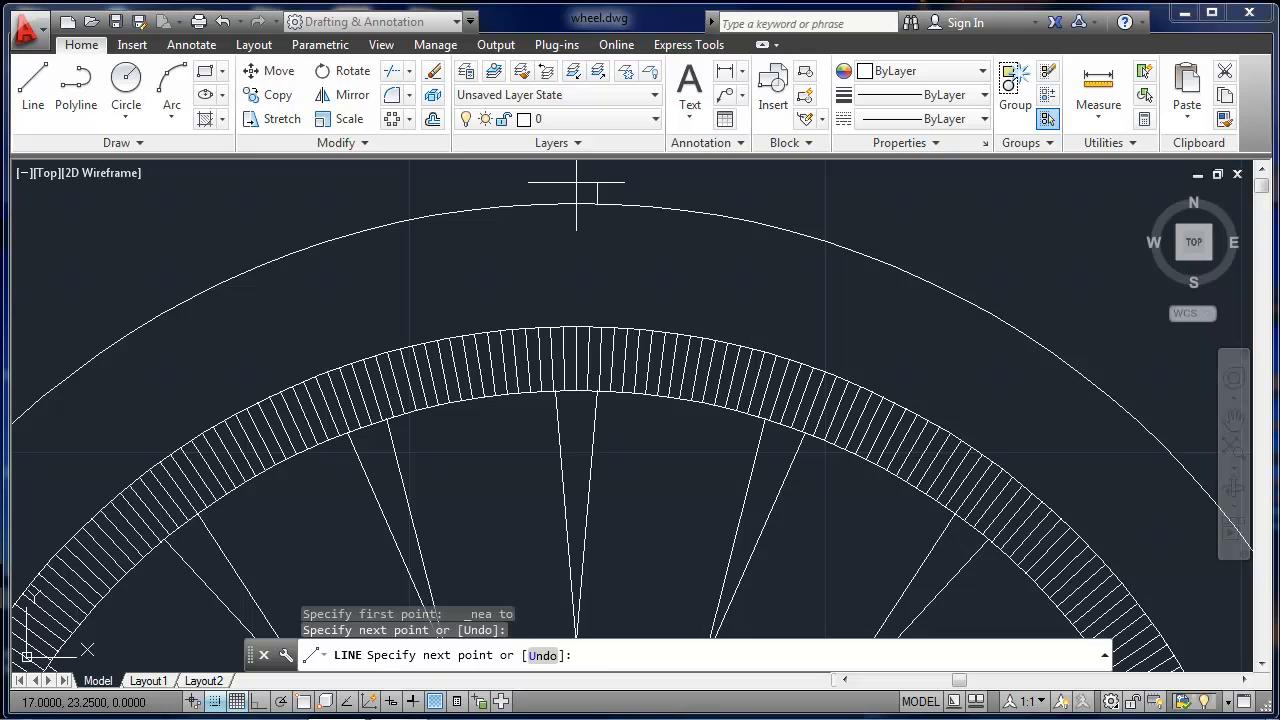
left_click(576, 183)
key("Return")
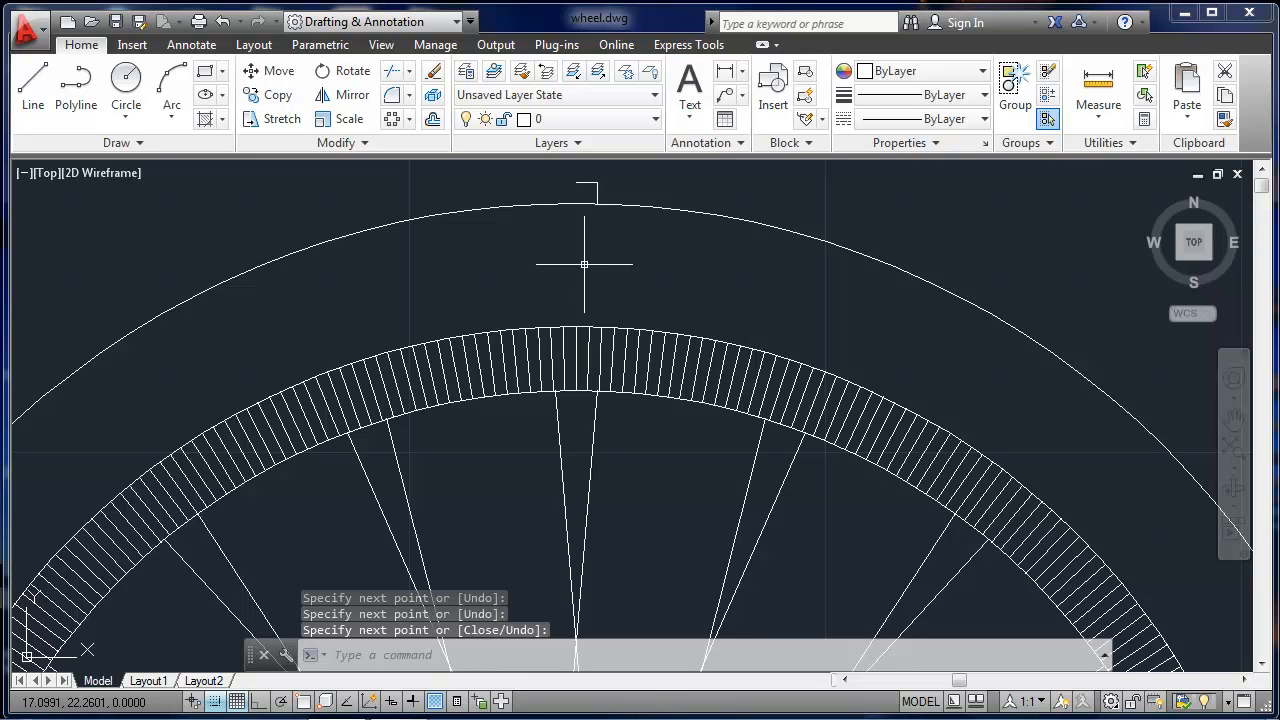
Mirror the two half-block lines about the wheel's vertical axis, keeping the source objects
type("mirro")
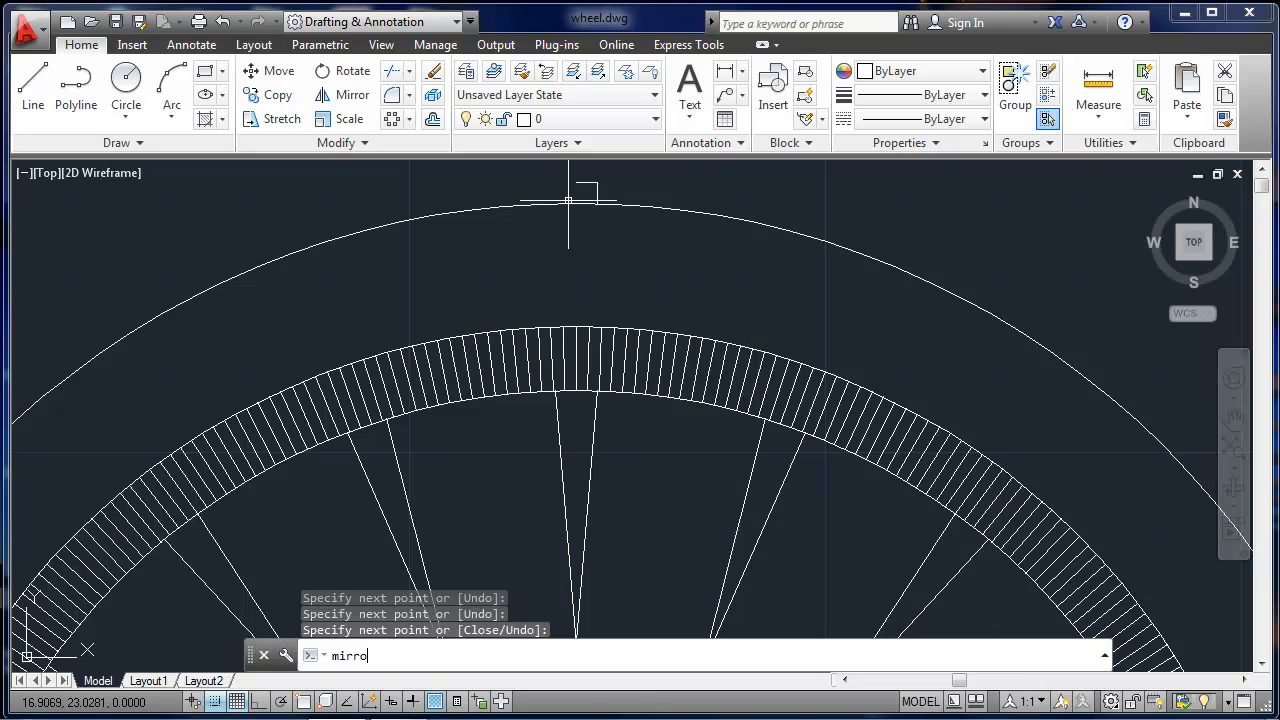
key("Return")
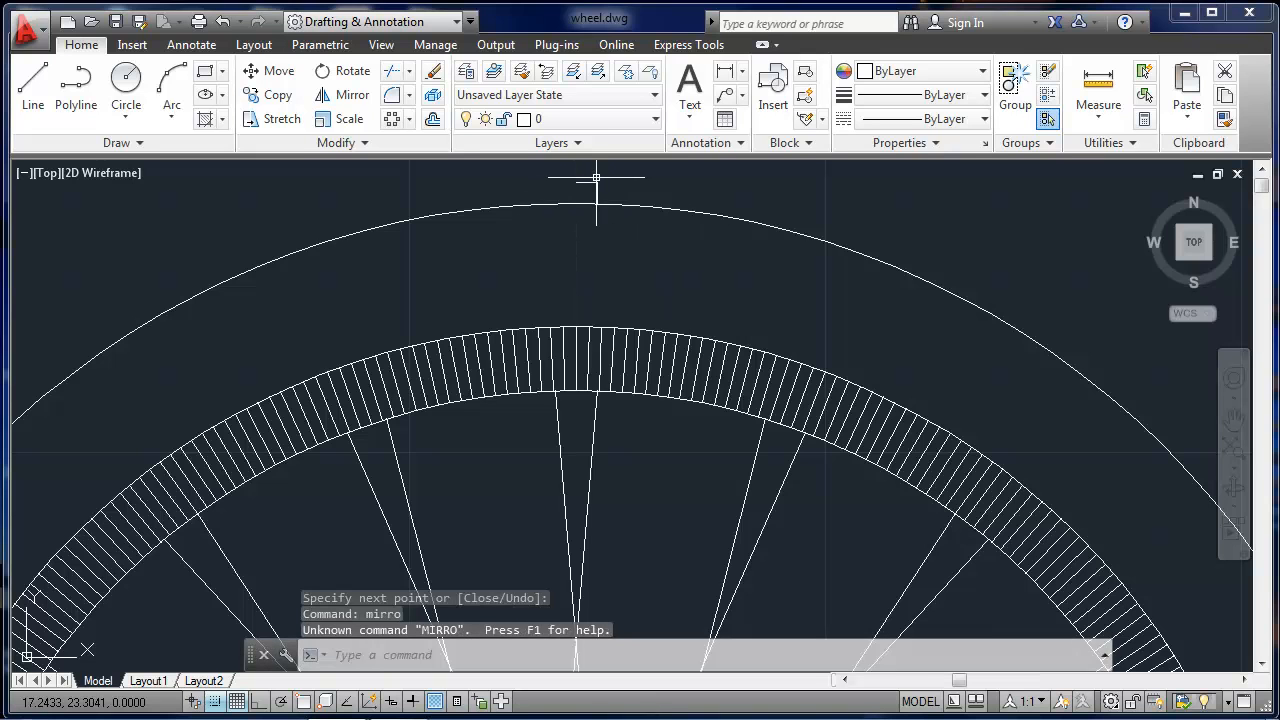
key("Escape")
type("mirror")
key("Return")
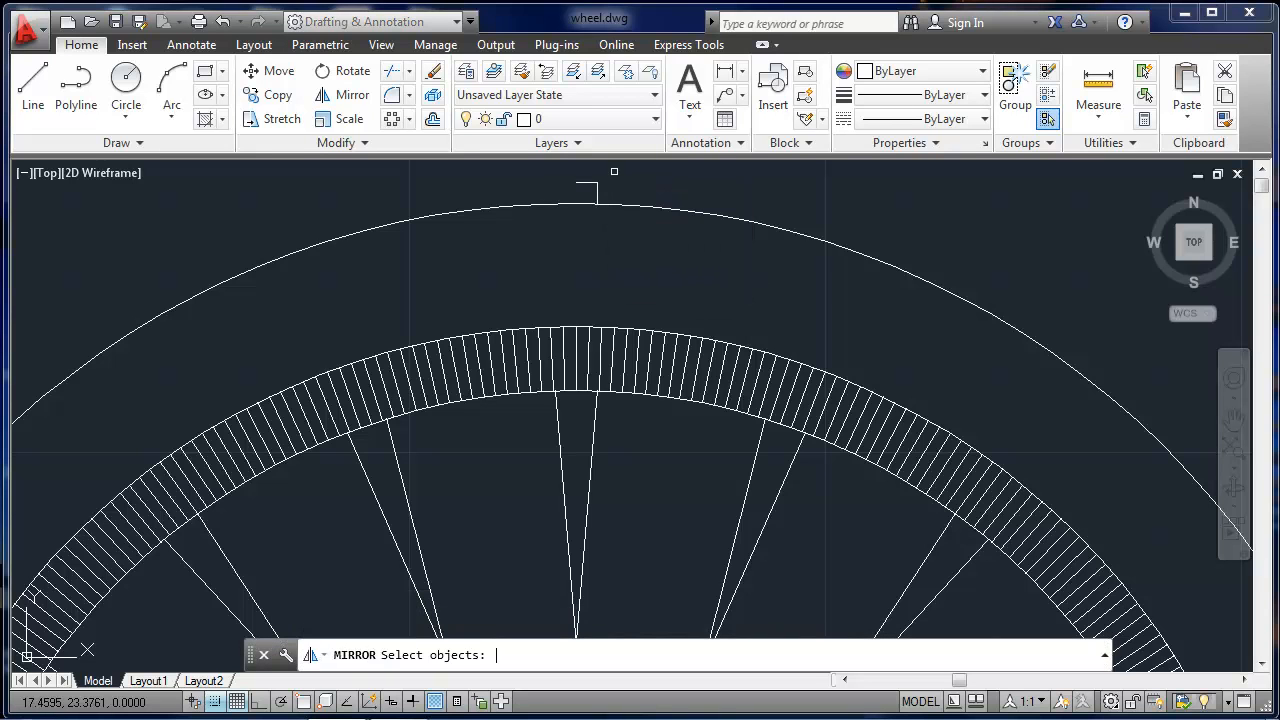
left_click(598, 199)
left_click(592, 186)
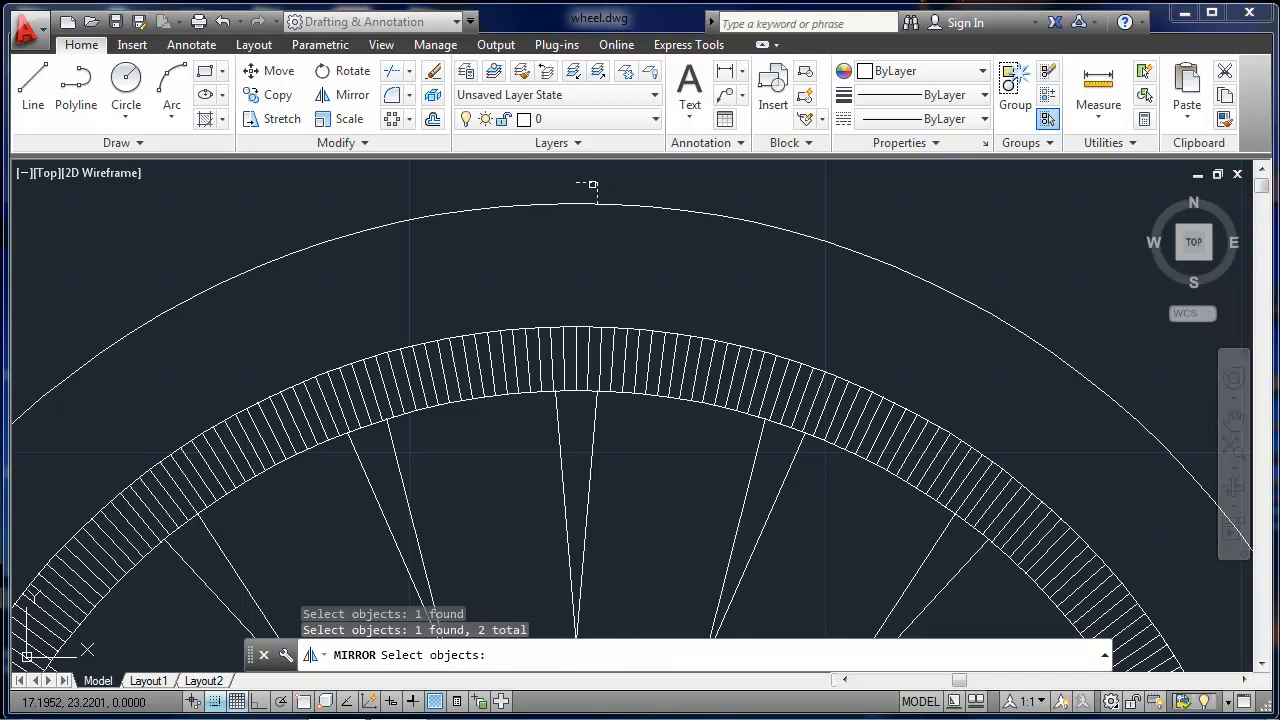
key("Return")
left_click(578, 266)
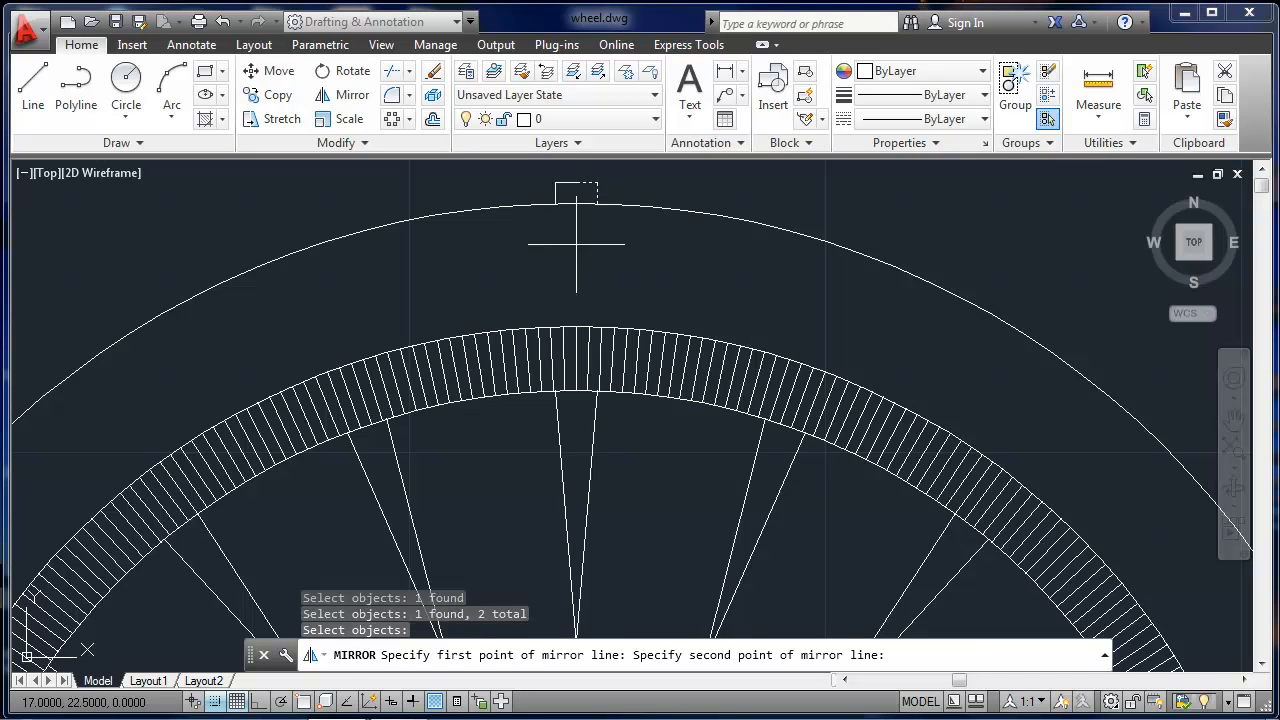
left_click(580, 200)
key("Return")
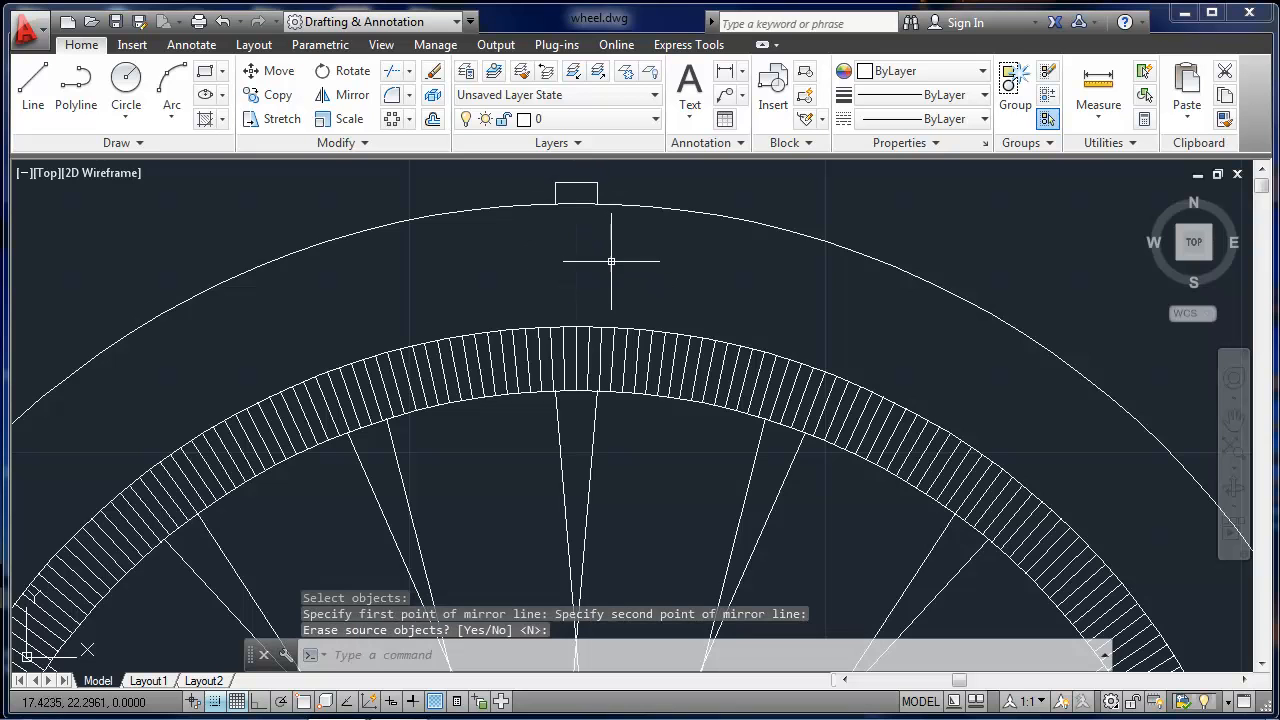
Create a polar array of the four tread block lines on the outer circle, centred on the wheel's centre point
scroll(610, 256, "down", 6)
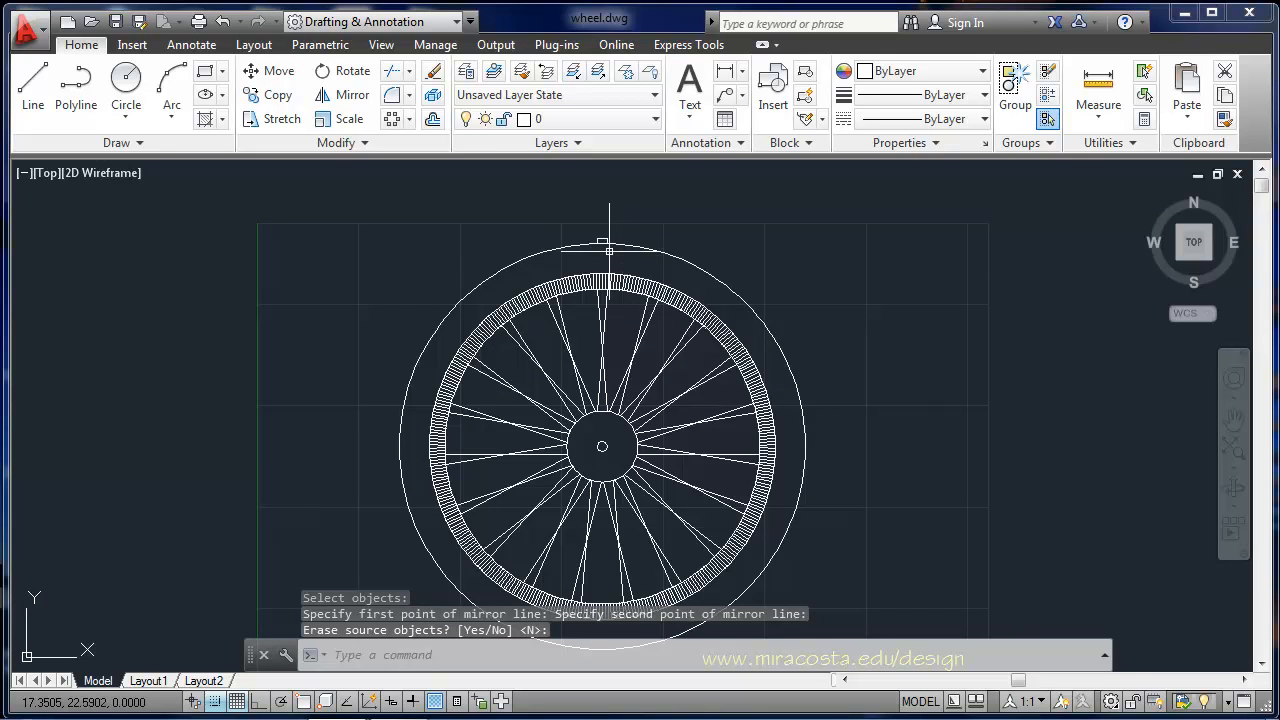
scroll(610, 256, "up", 4)
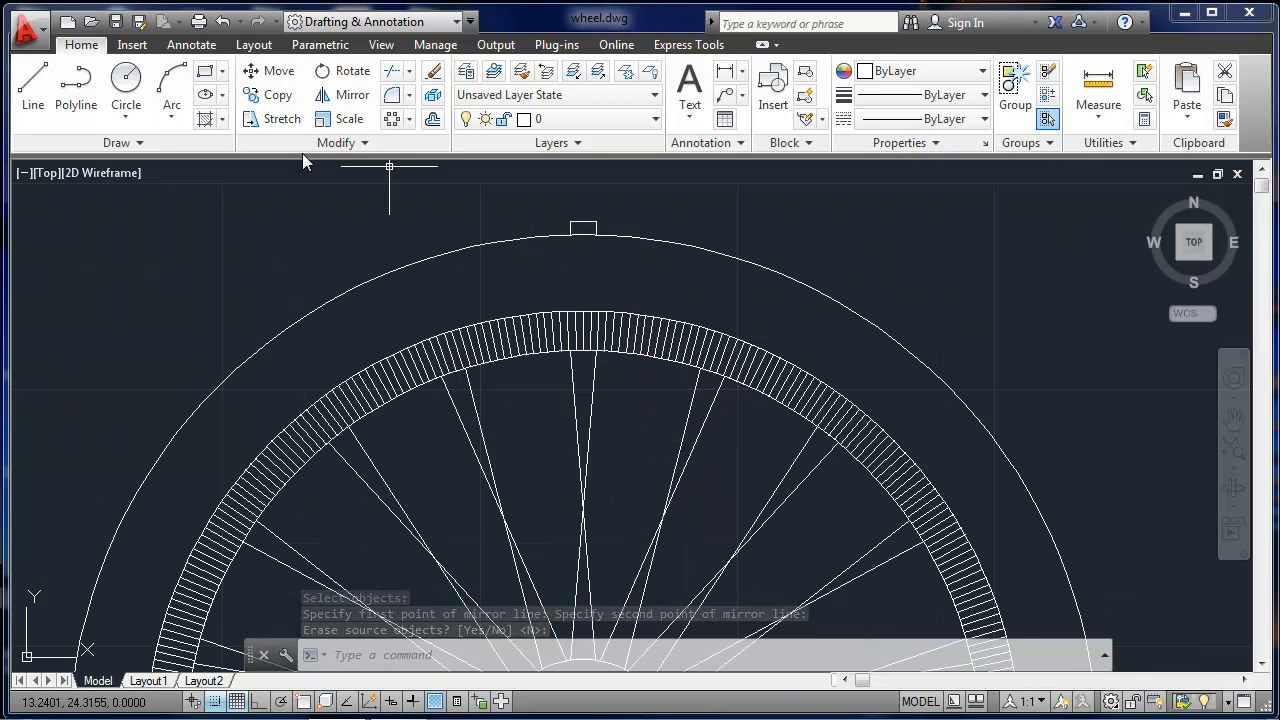
type("arra")
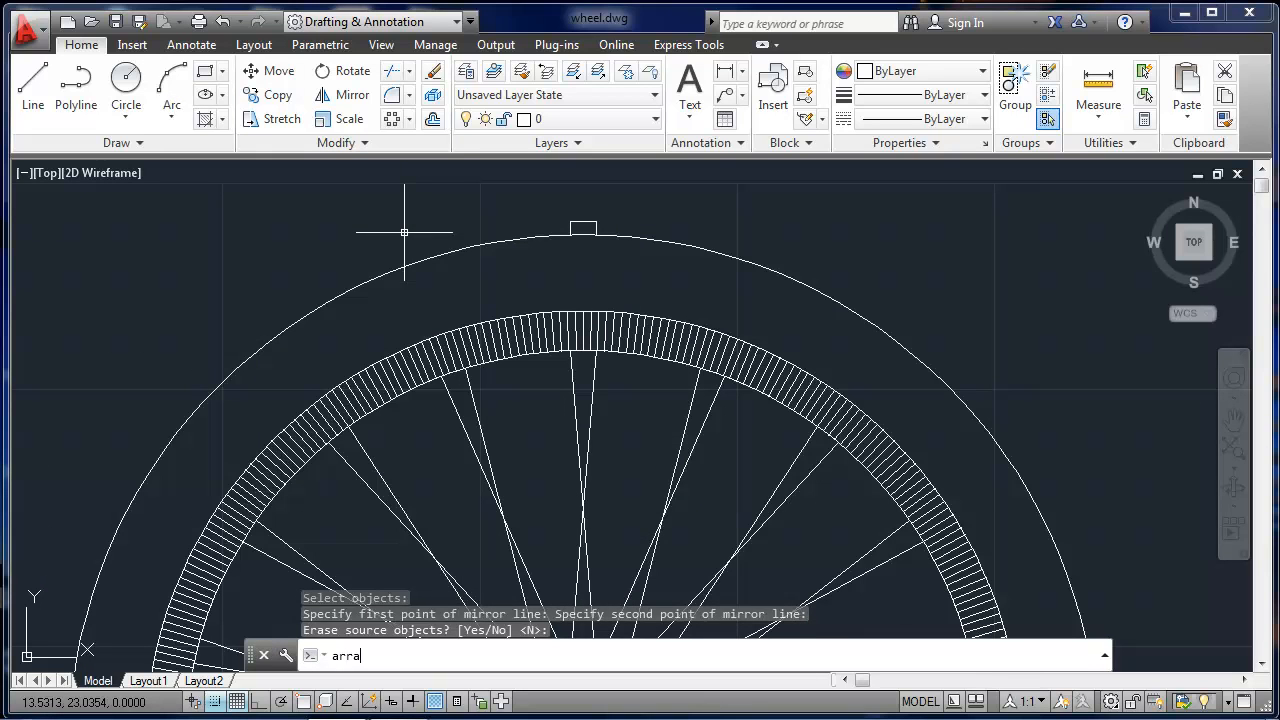
type("y")
key("Return")
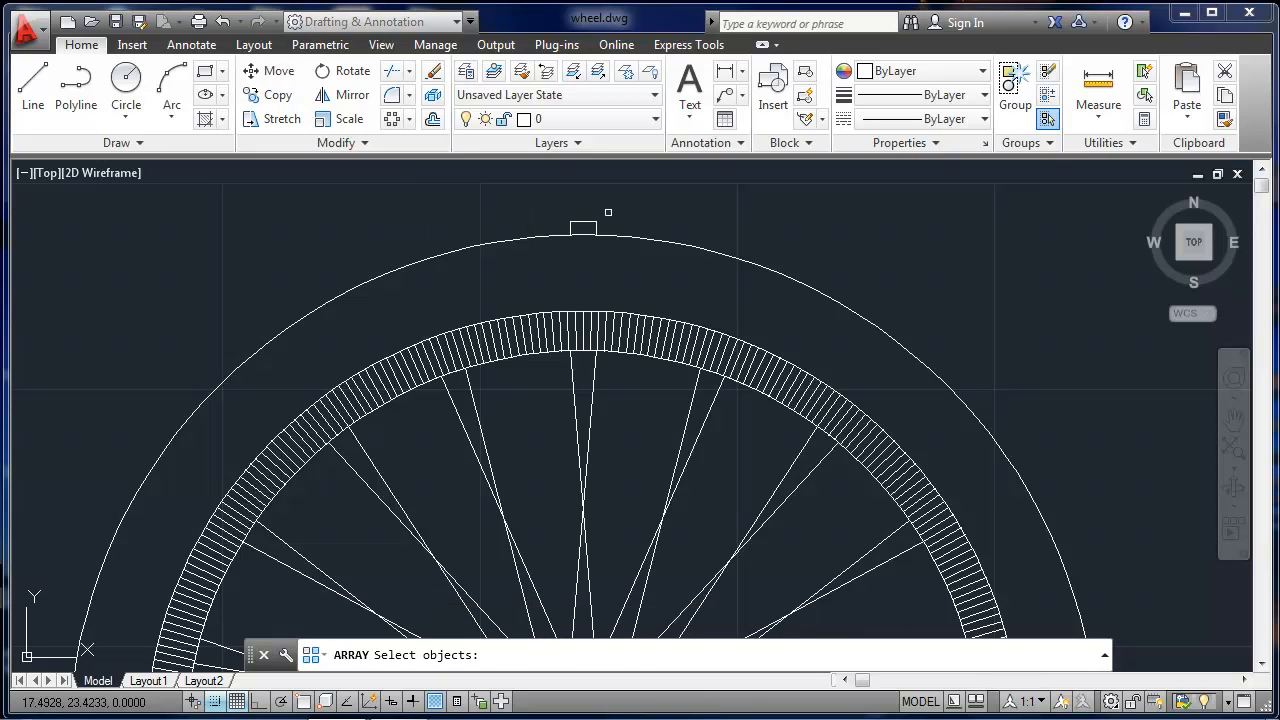
left_click(608, 212)
left_click(565, 227)
key("Return")
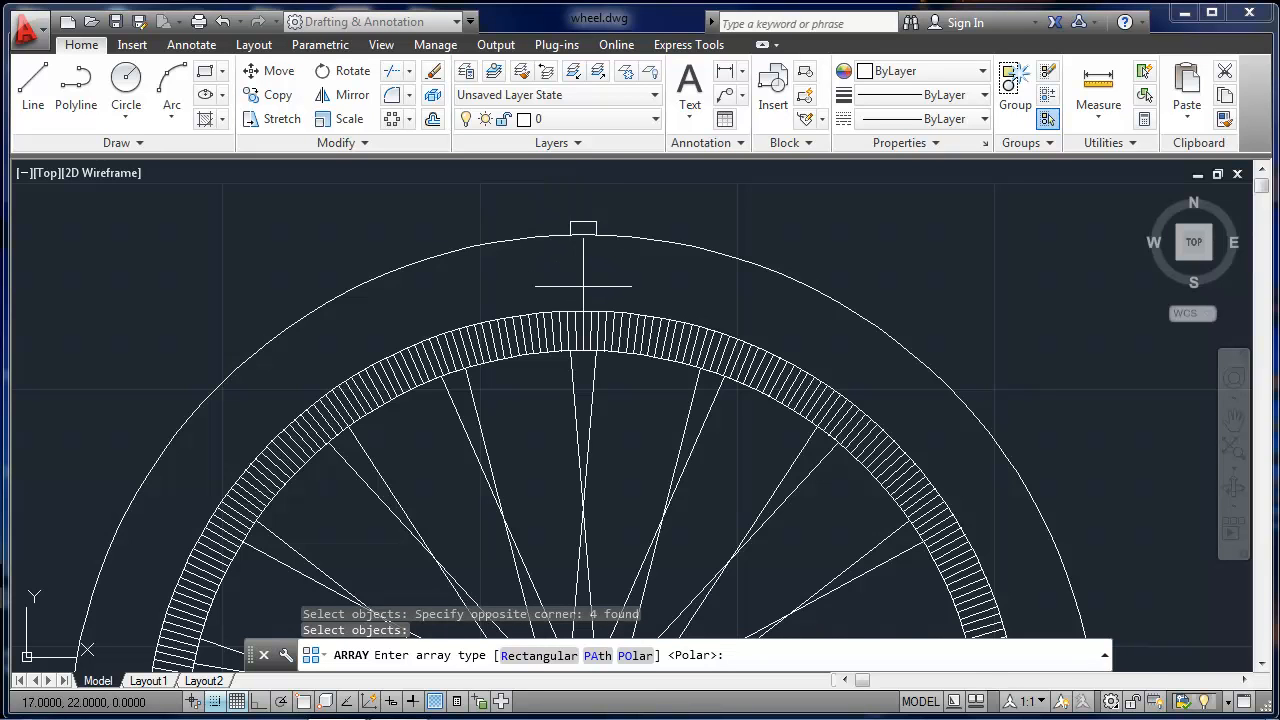
scroll(583, 286, "down", 2)
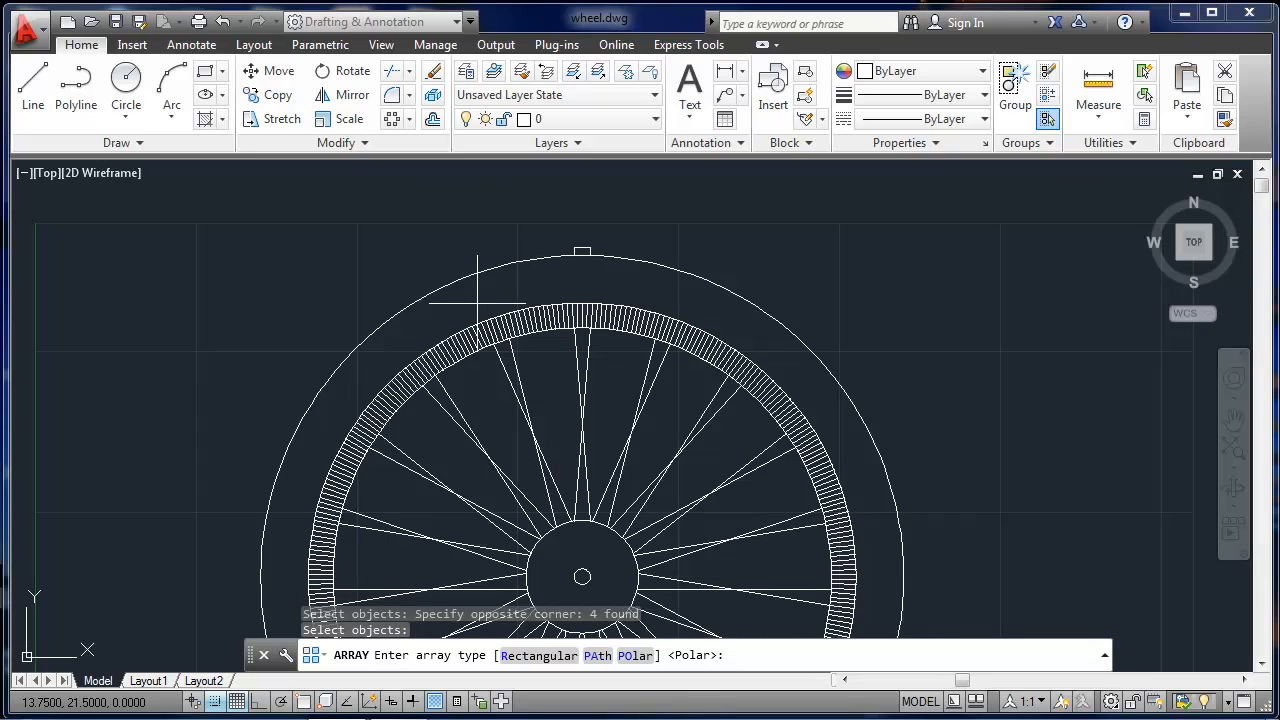
type("po")
key("Return")
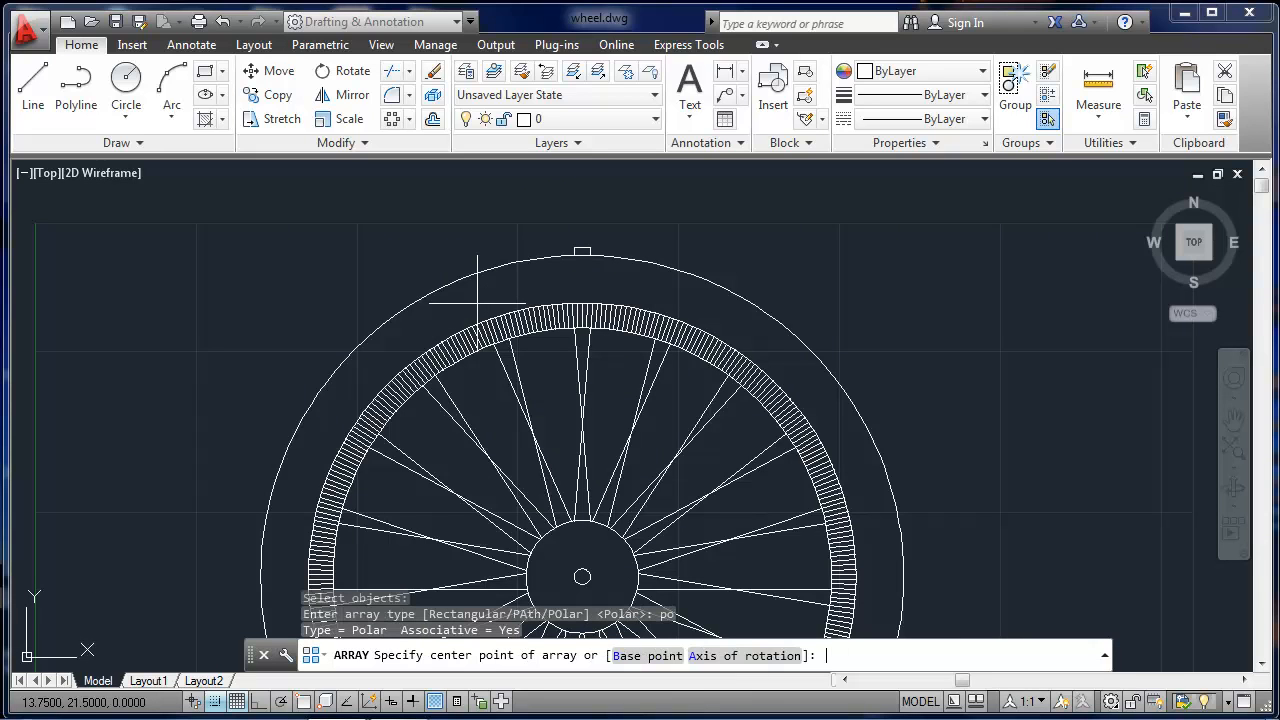
left_click(582, 577)
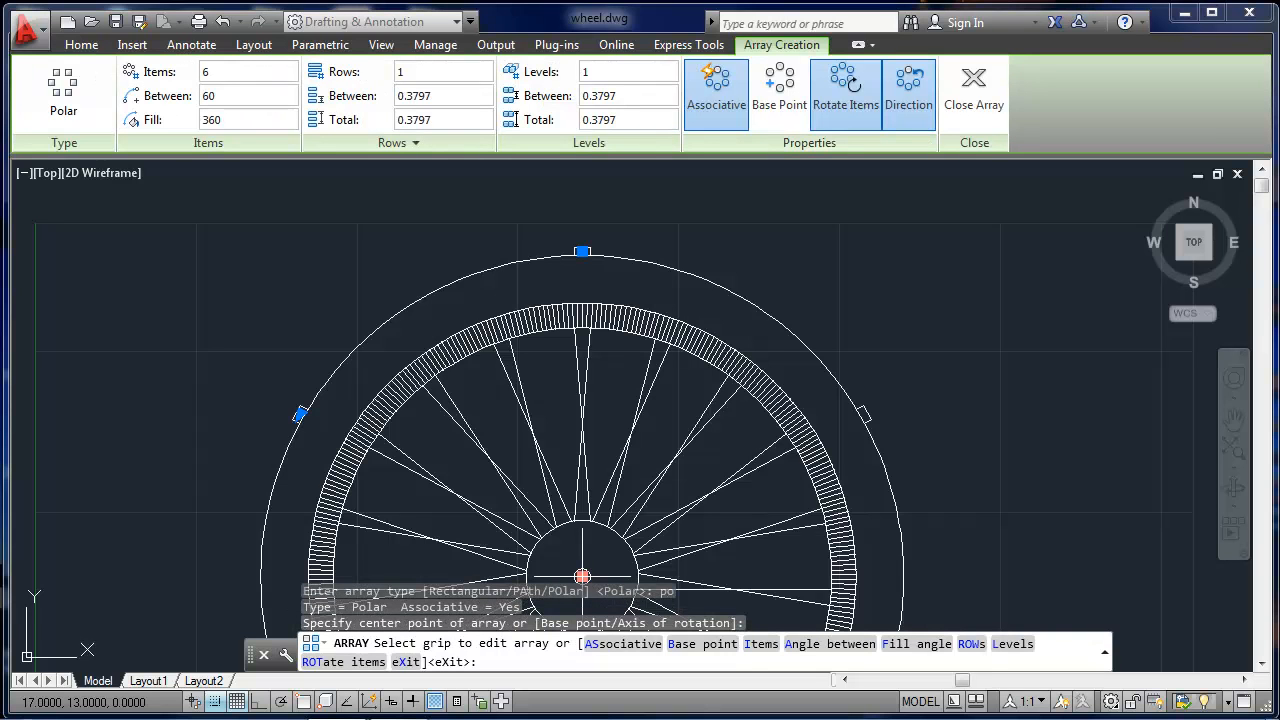
Set the number of items in the tread block array to 70
type("i")
key("Return")
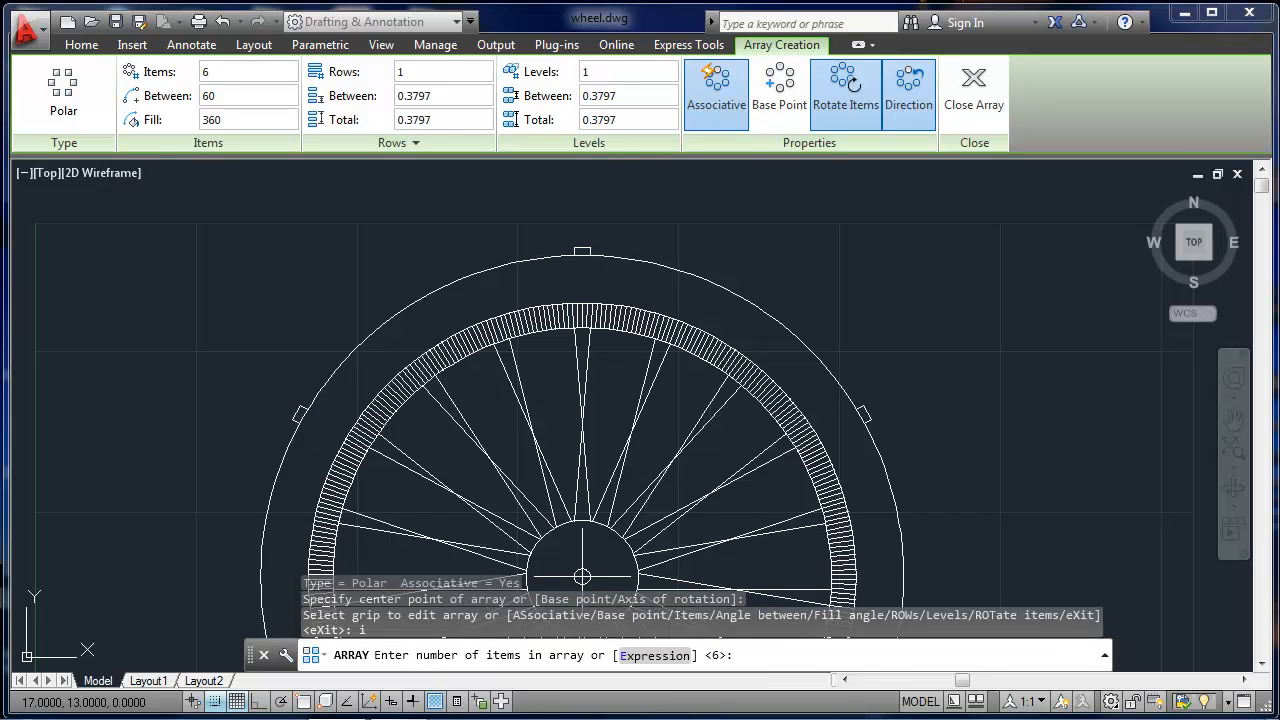
type("70")
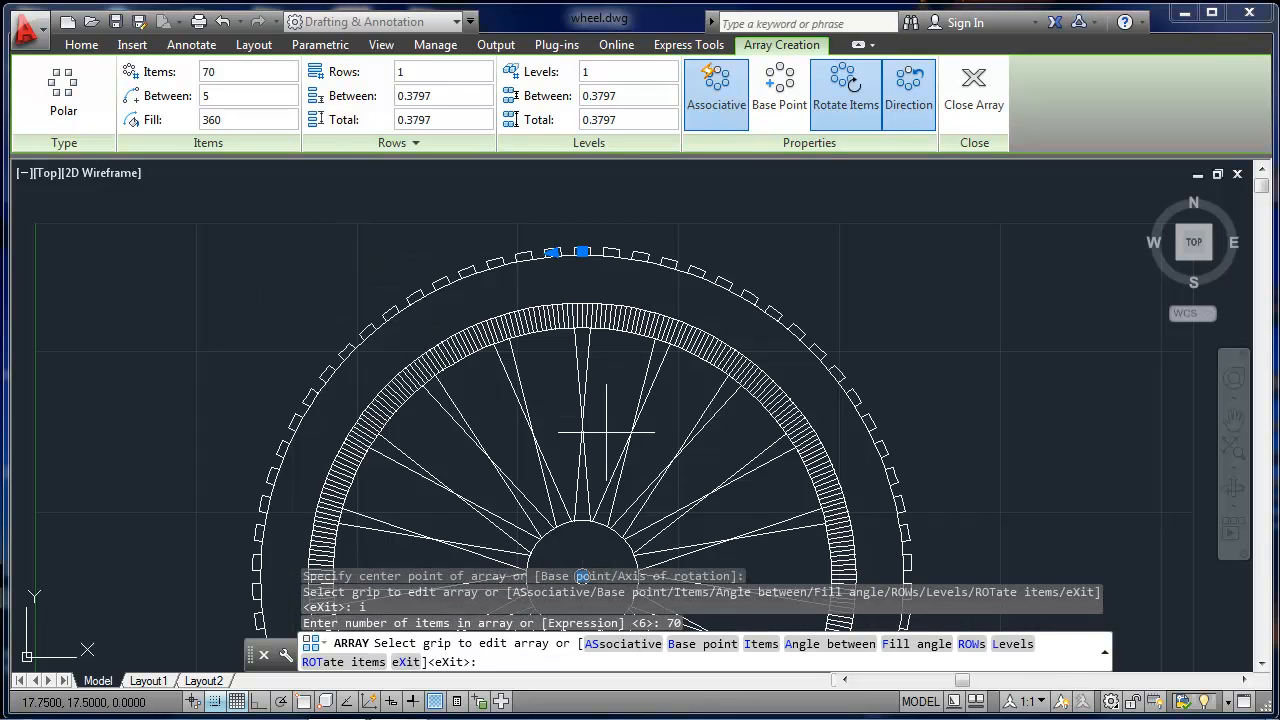
Set the number of items in the tread block array to 80 and finish the array
left_click(199, 72)
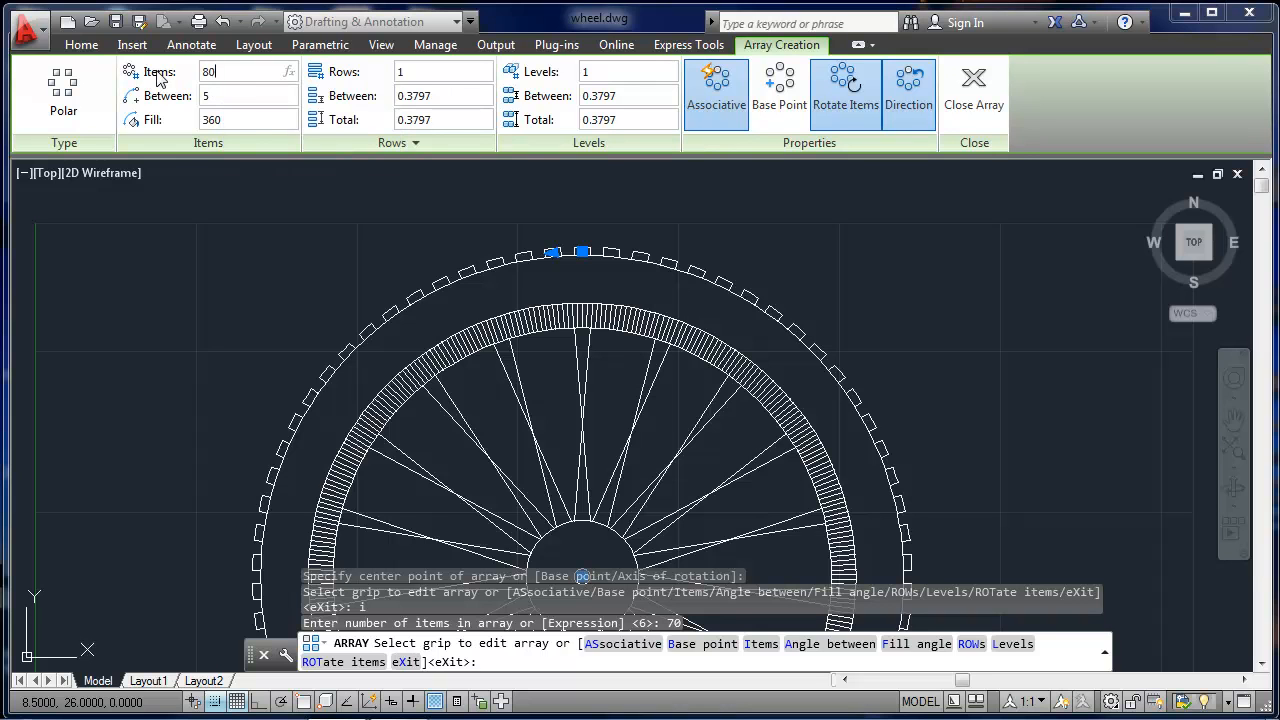
key("Return")
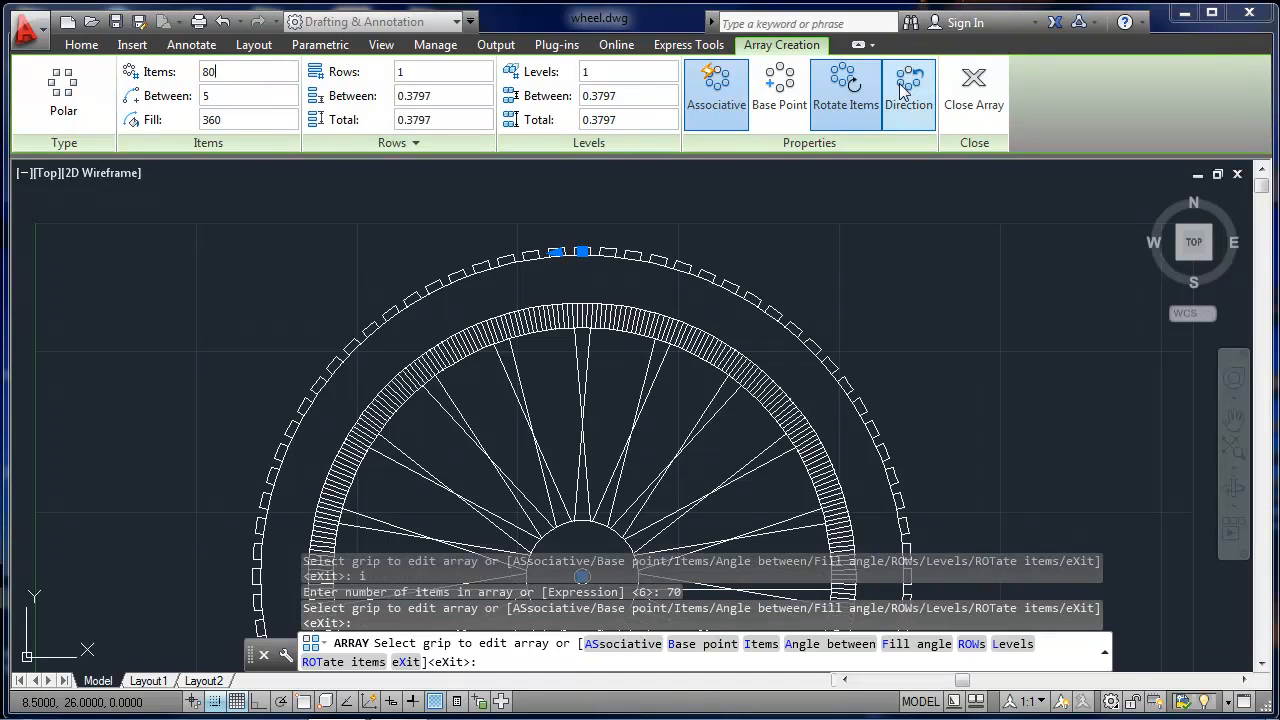
left_click(974, 85)
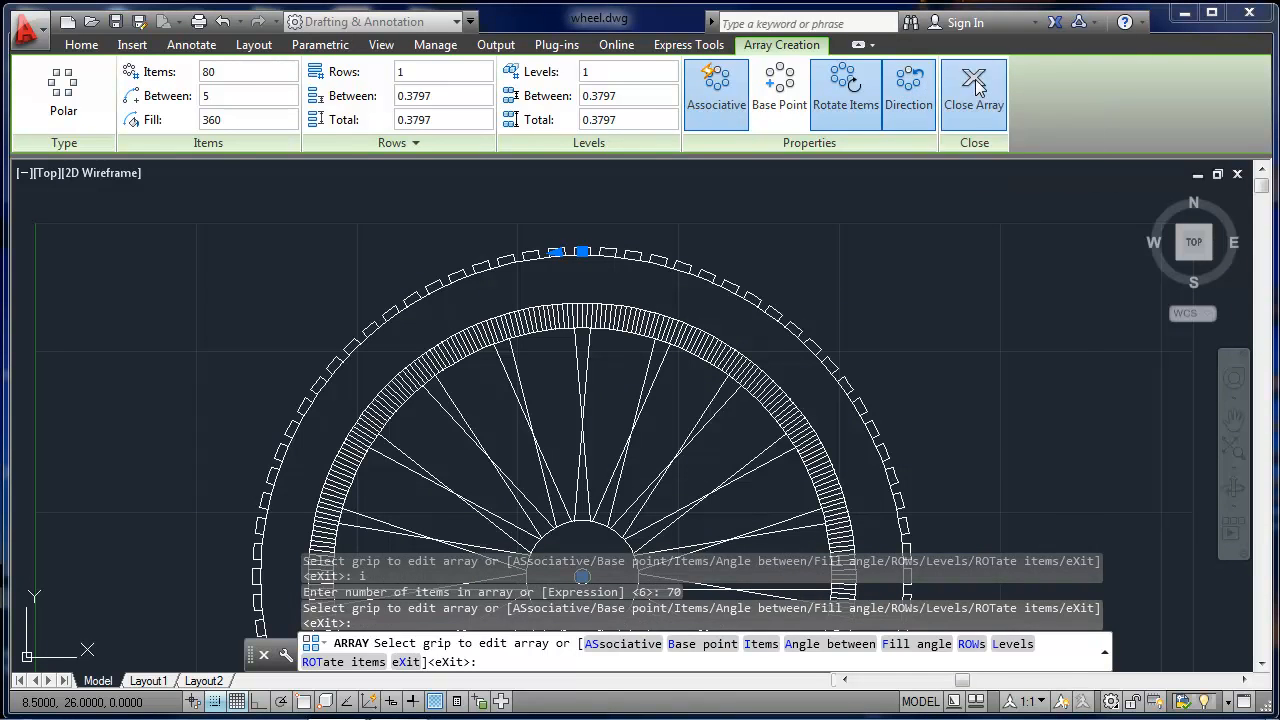
type("z")
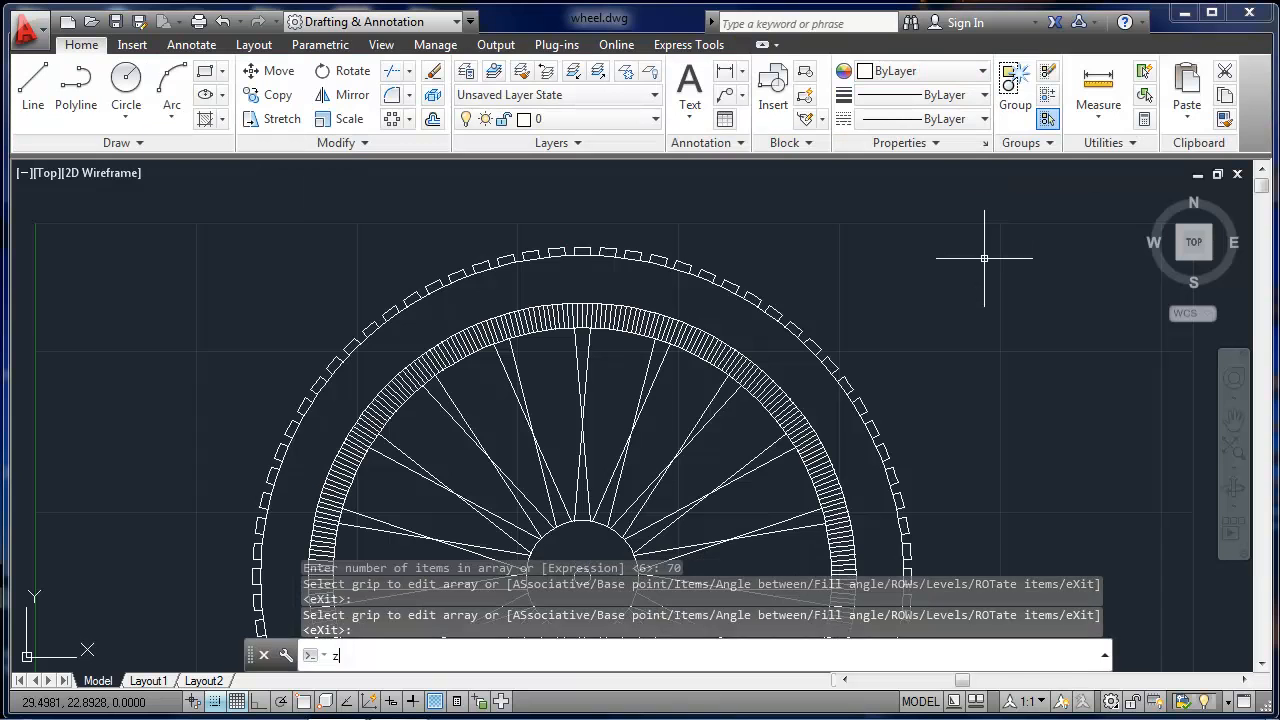
key("Return")
type("a")
key("Return")
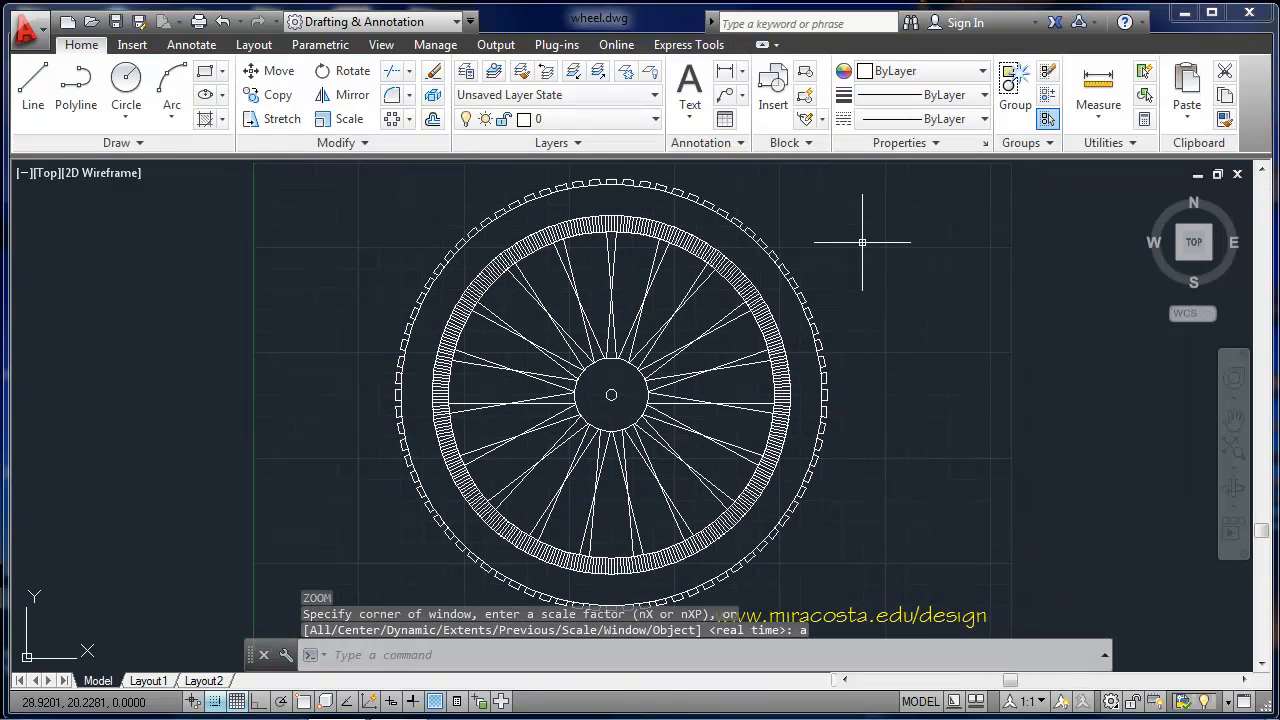